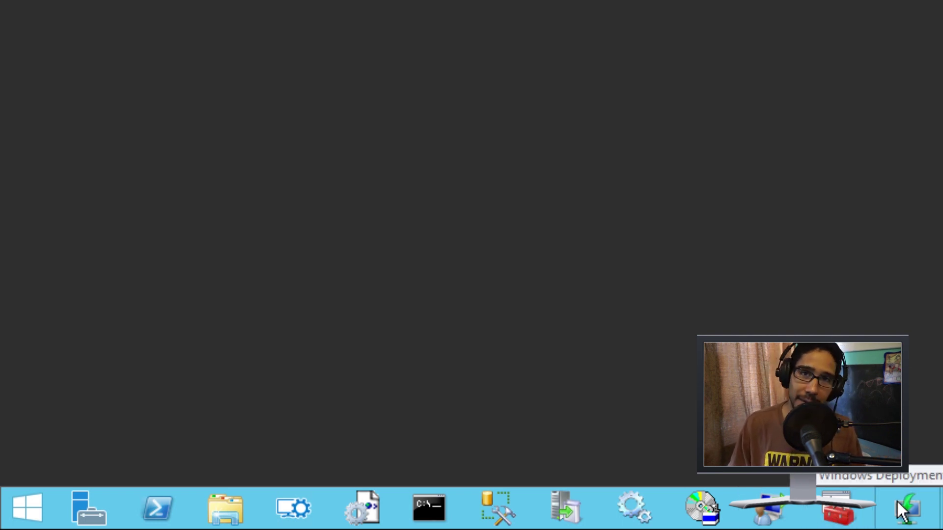
Open The_Build_Configuration.pdf in Adobe Reader and display it in full screen mode
{"action": "left_click", "coordinate": [942, 509]}
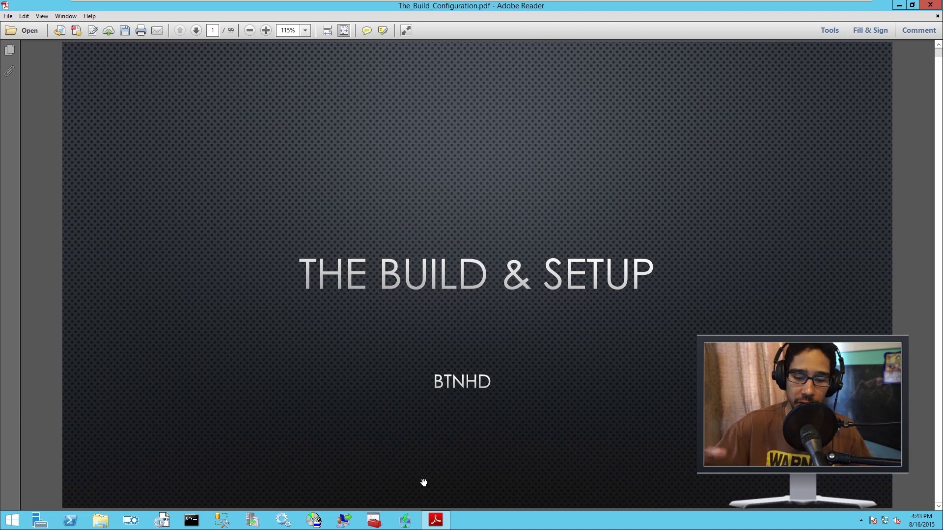
{"action": "left_click", "coordinate": [39, 15]}
{"action": "left_click", "coordinate": [94, 137]}
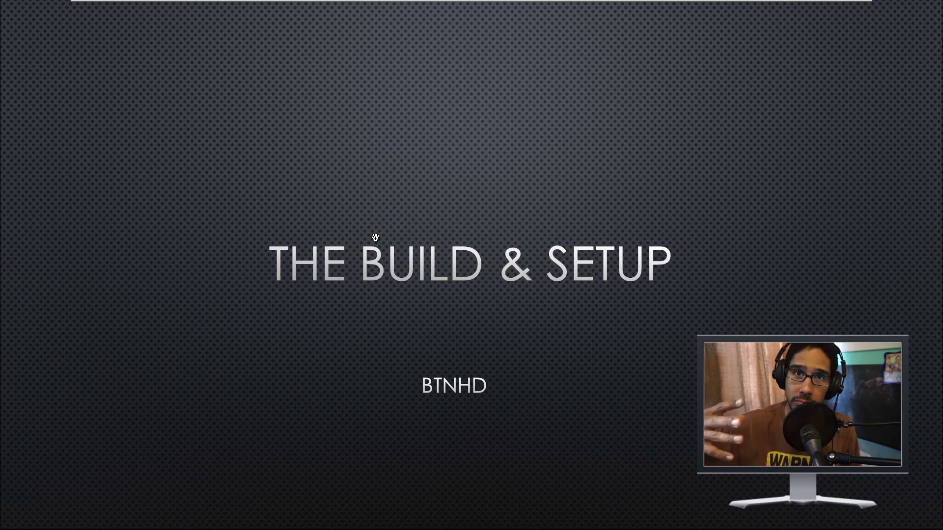
Page through the slides on installing the Windows 10 Assessment and Deployment Kit, covering install location, privacy, license agreement and feature selection
{"action": "left_click", "coordinate": [376, 237]}
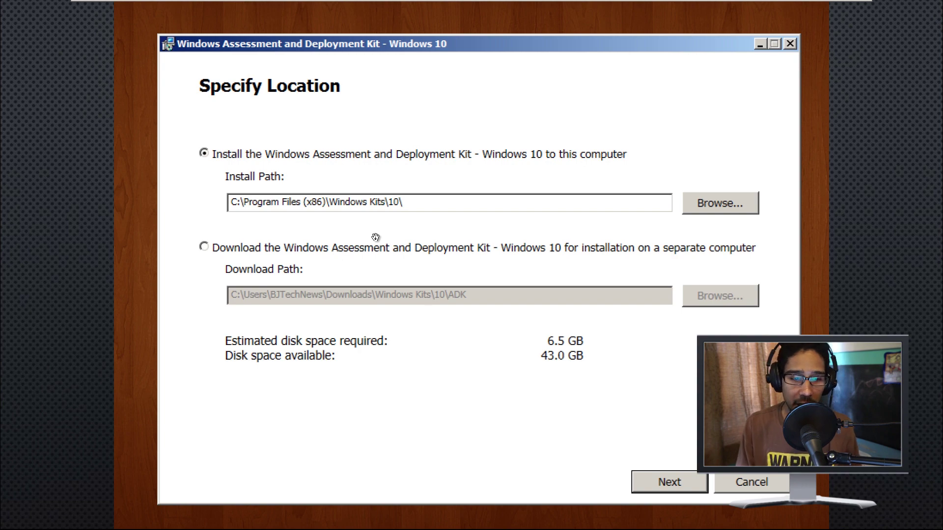
{"action": "left_click", "coordinate": [375, 238]}
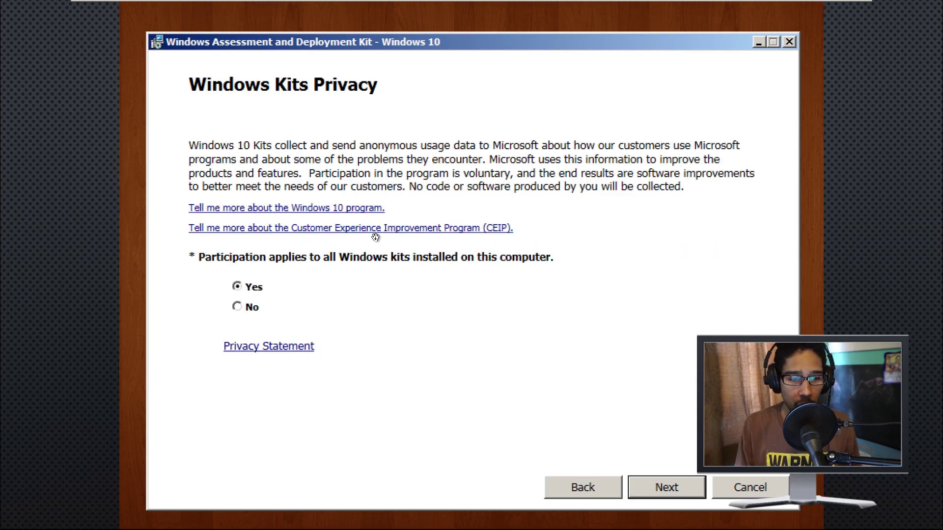
{"action": "left_click", "coordinate": [376, 237]}
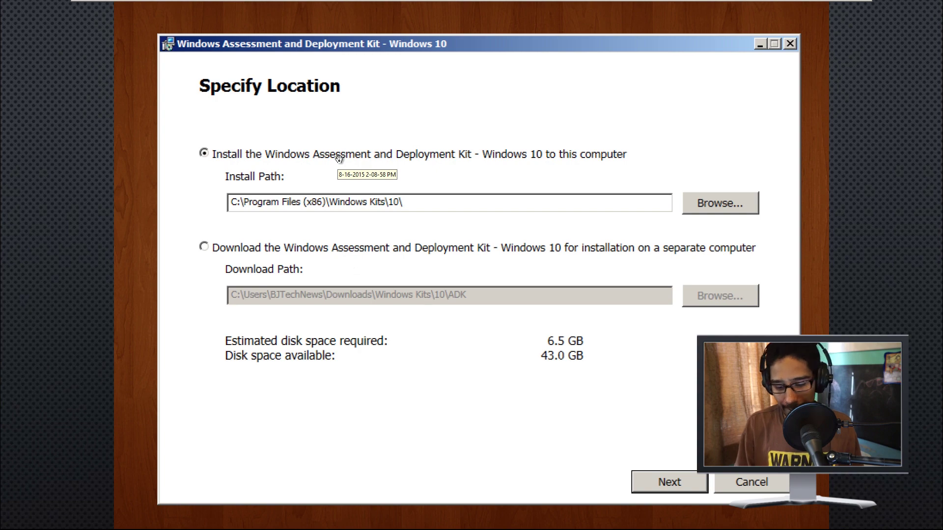
{"action": "key", "text": "Right"}
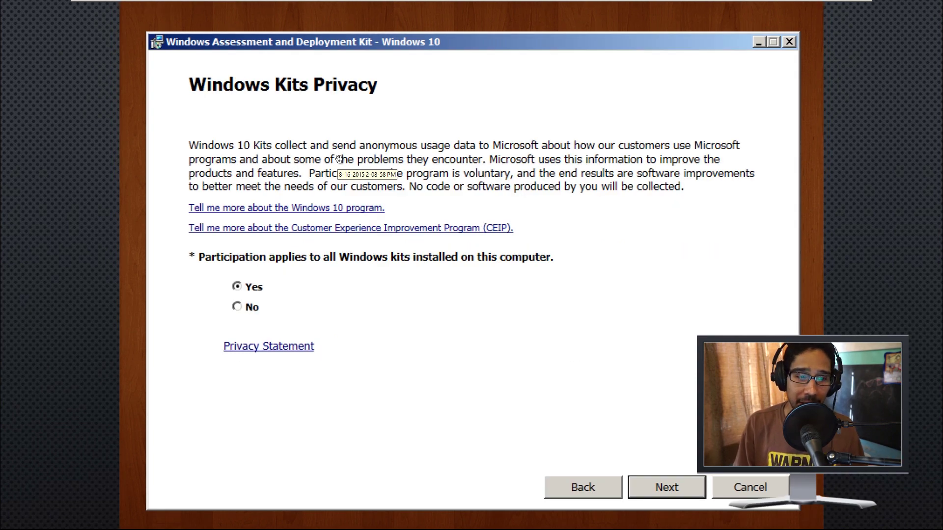
{"action": "key", "text": "Right"}
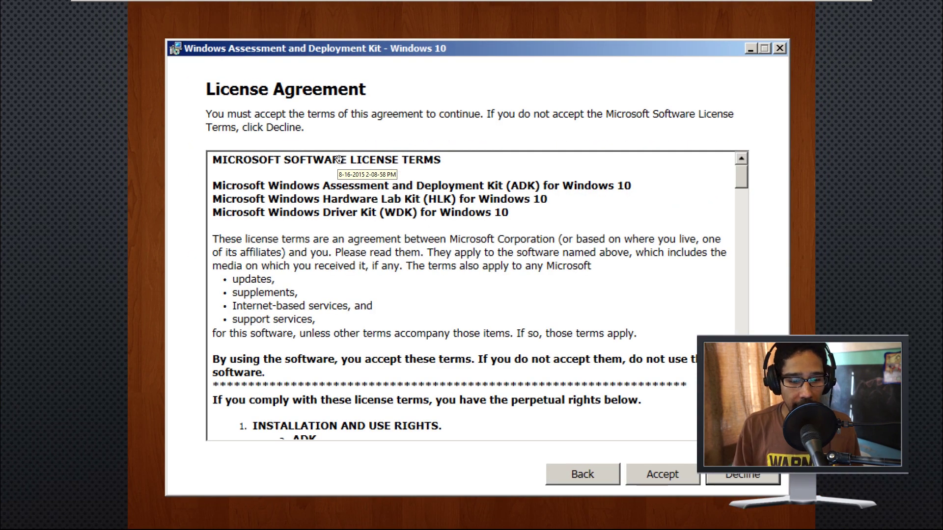
{"action": "key", "text": "Right"}
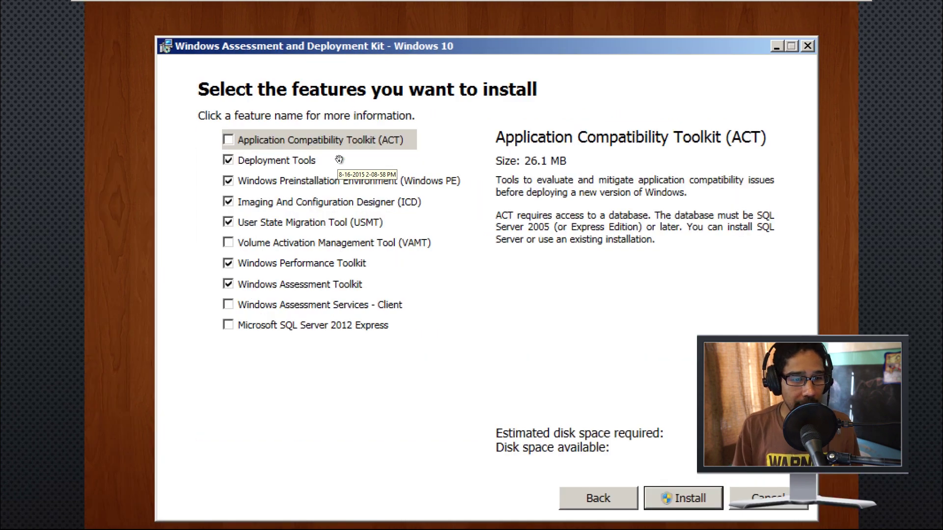
{"action": "key", "text": "Right"}
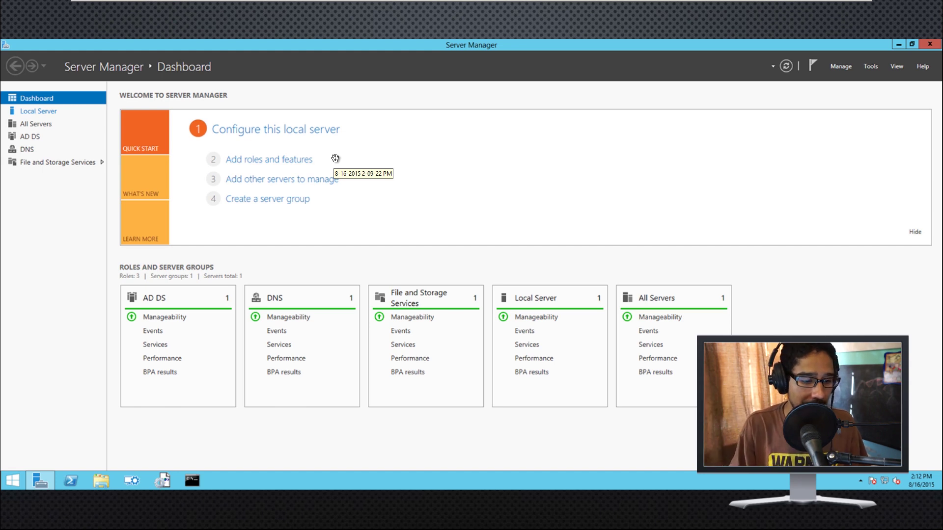
Review the slides on starting the Add Roles and Features Wizard and selecting the Windows Server Update Services role with its required features
{"action": "key", "text": "alt+m"}
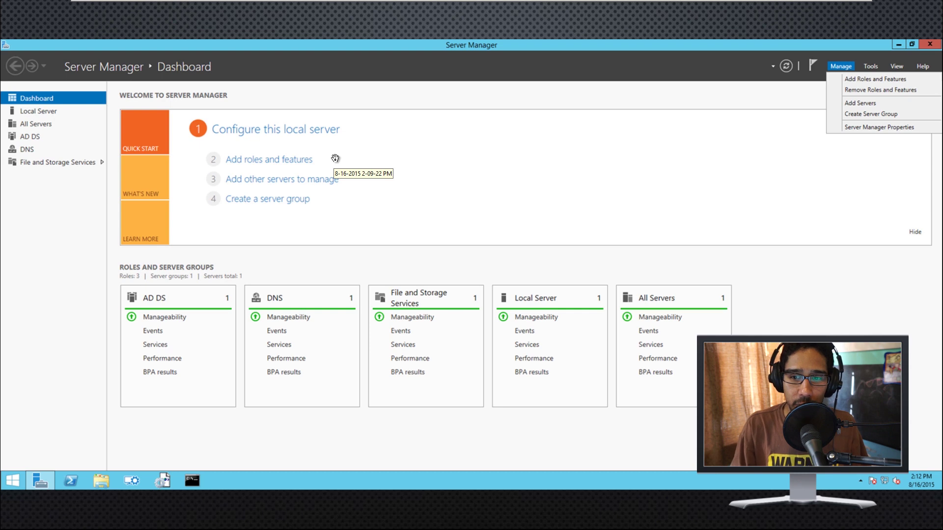
{"action": "key", "text": "Return"}
{"action": "key", "text": "Return"}
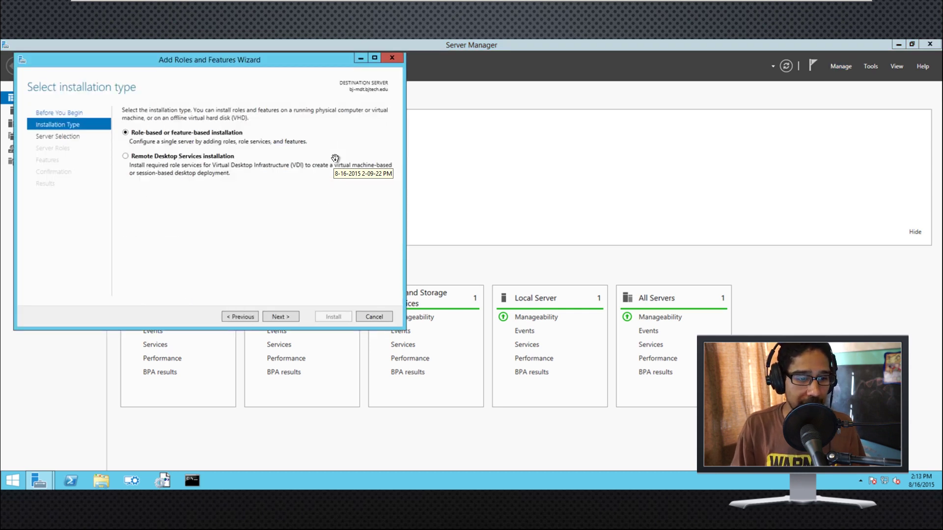
{"action": "key", "text": "Return"}
{"action": "key", "text": "Return"}
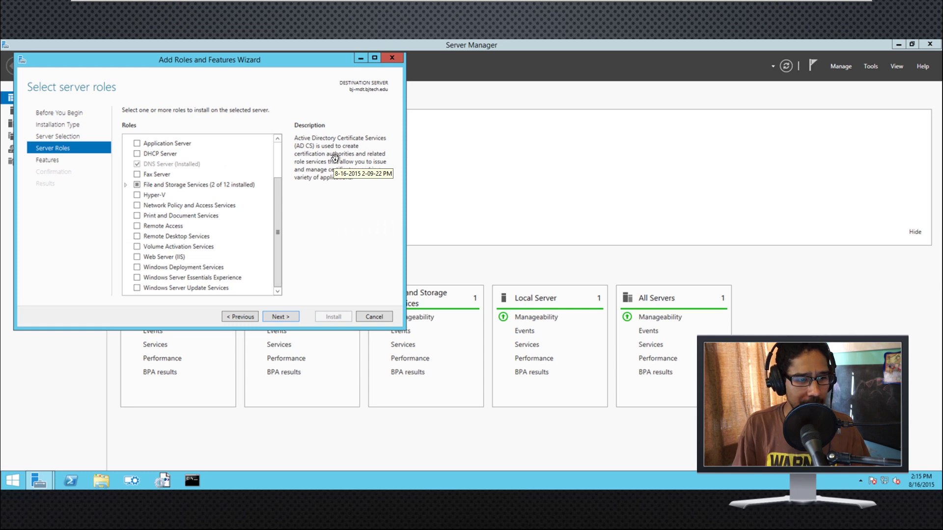
{"action": "key", "text": "End"}
{"action": "key", "text": "space"}
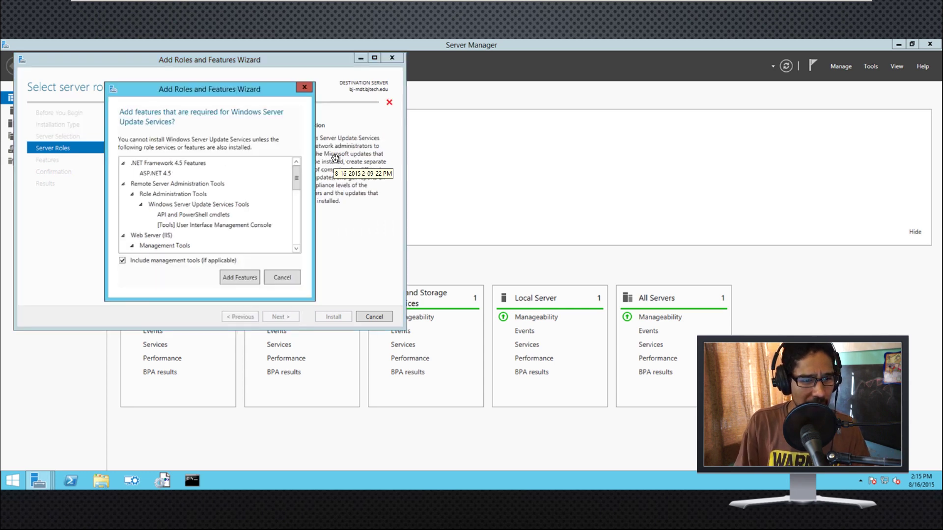
{"action": "key", "text": "Escape"}
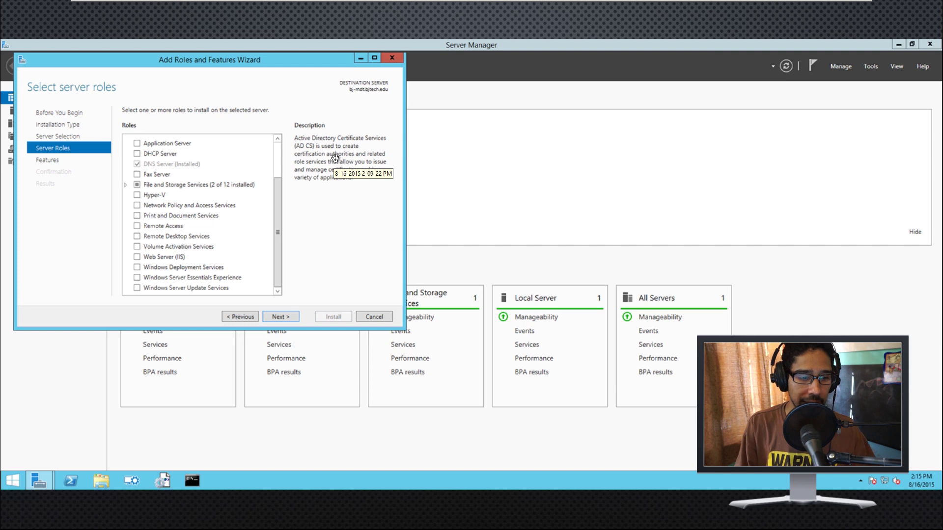
{"action": "key", "text": "space"}
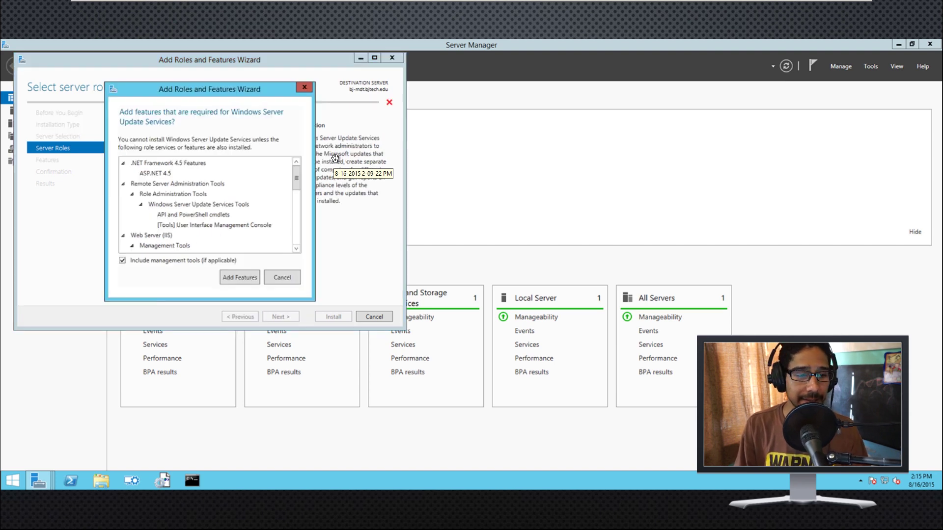
{"action": "key", "text": "Return"}
{"action": "key", "text": "Return"}
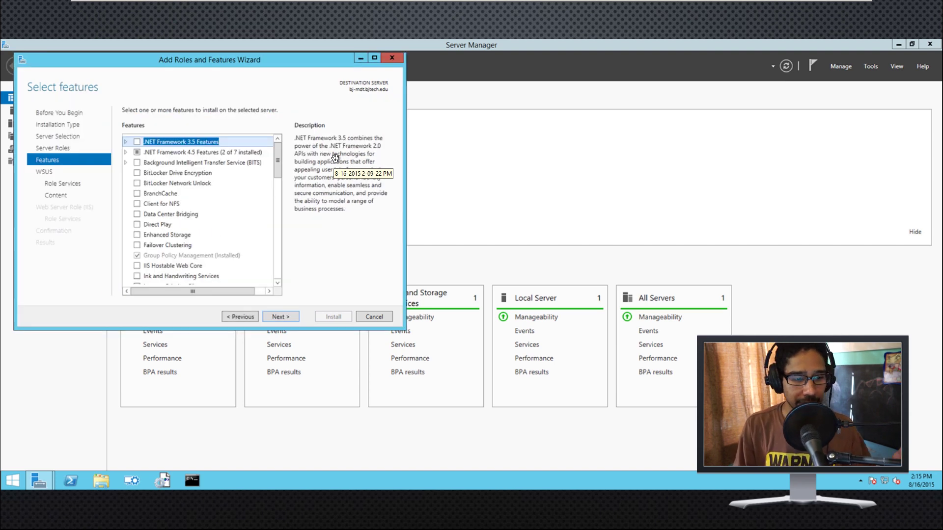
Go through the slides covering the WSUS content location, Web Server role services and installation confirmation
{"action": "key", "text": "Return"}
{"action": "key", "text": "Return"}
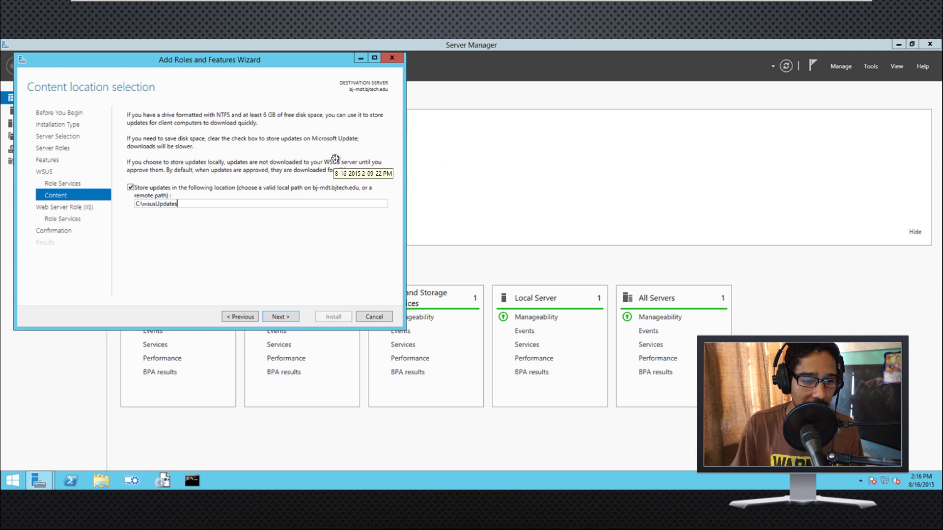
{"action": "key", "text": "Return"}
{"action": "key", "text": "Return"}
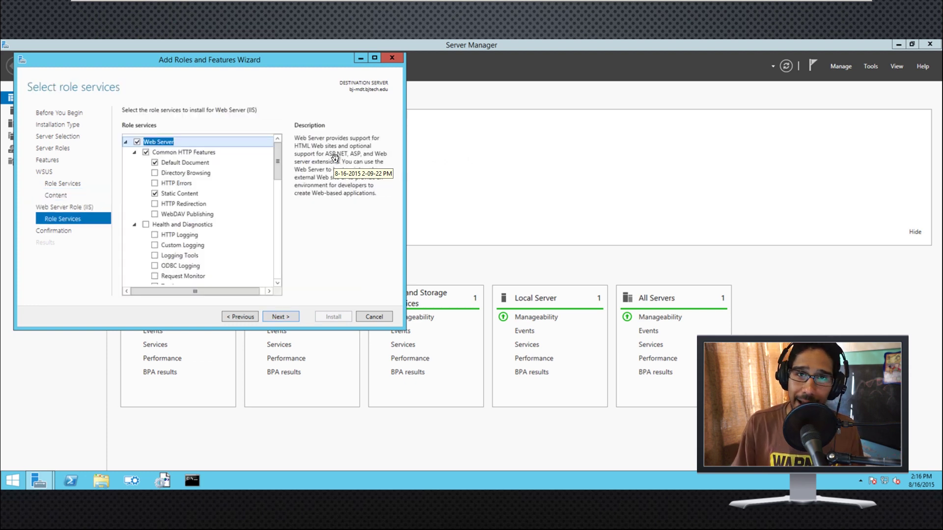
{"action": "key", "text": "Return"}
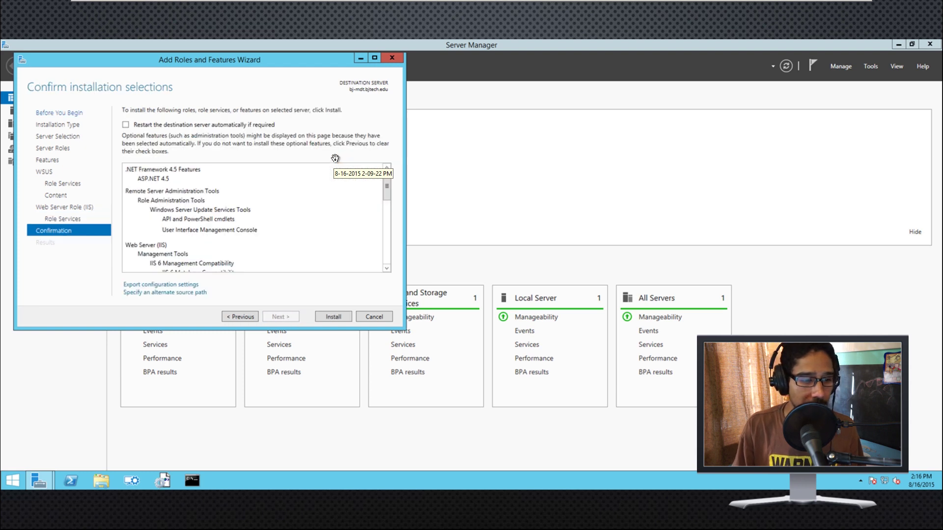
{"action": "key", "text": "Return"}
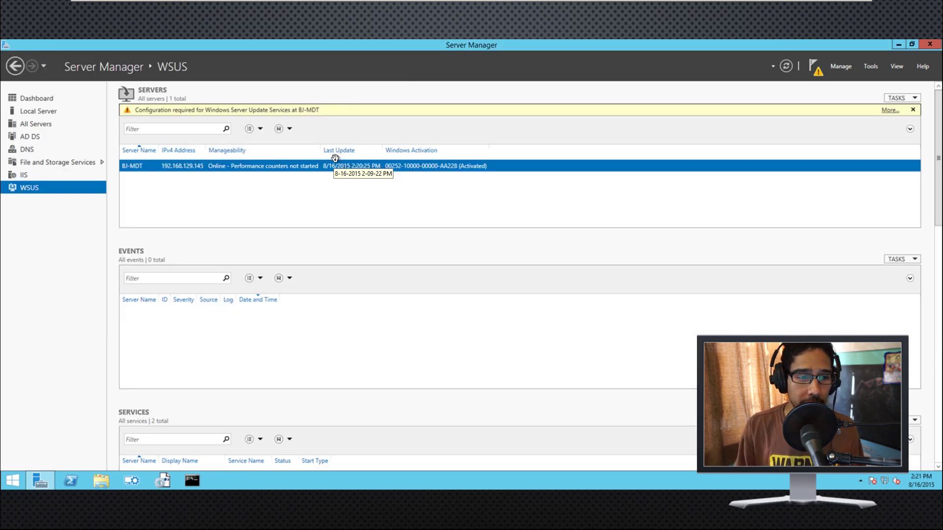
Review the slides on completing the WSUS post-installation and configuring the improvement program, upstream server and proxy server
{"action": "left_click", "coordinate": [272, 112]}
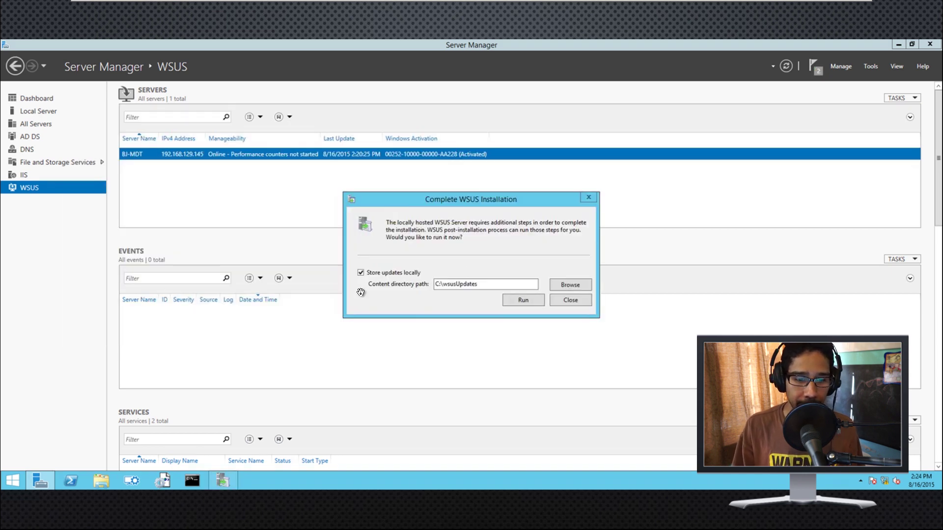
{"action": "key", "text": "Return"}
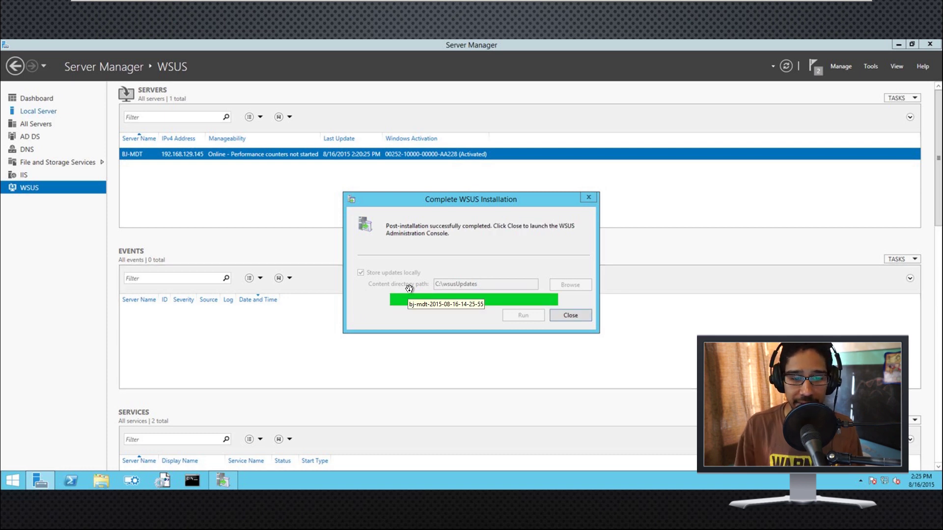
{"action": "key", "text": "Return"}
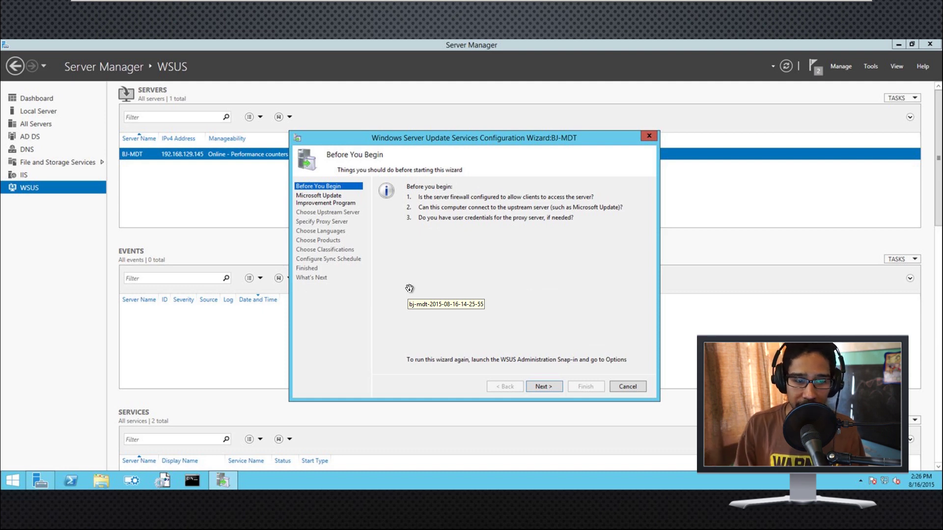
{"action": "key", "text": "Return"}
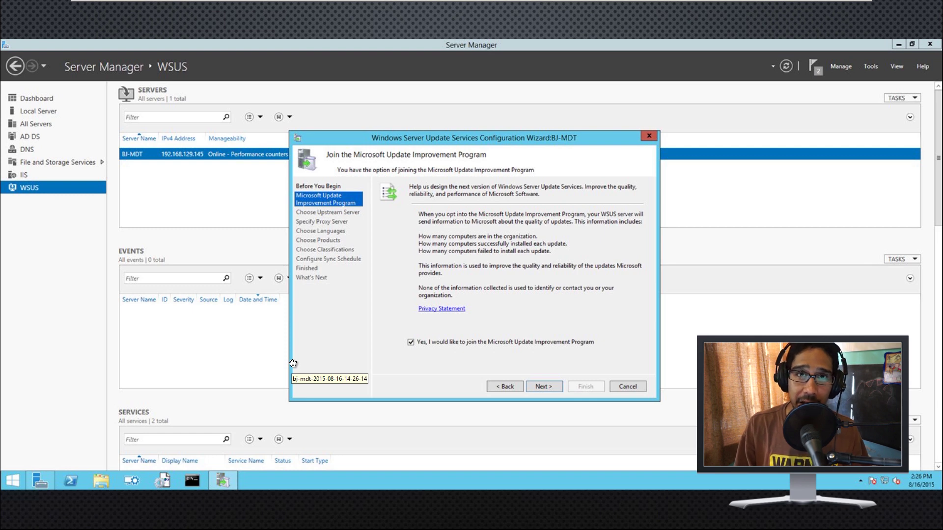
{"action": "key", "text": "Return"}
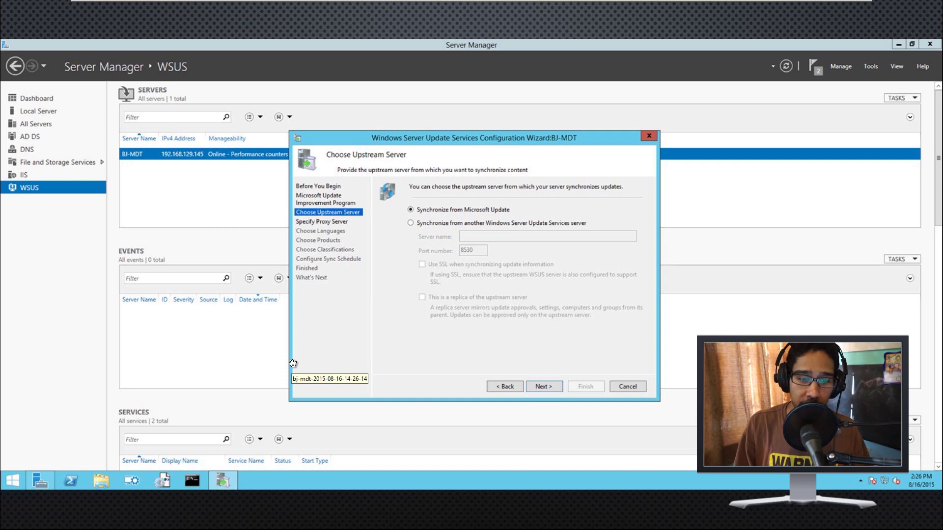
{"action": "key", "text": "Return"}
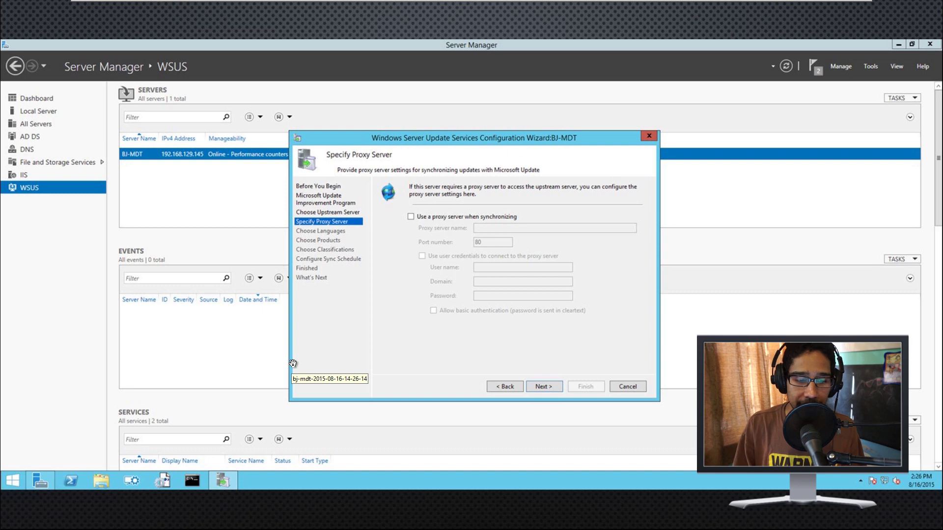
{"action": "key", "text": "Return"}
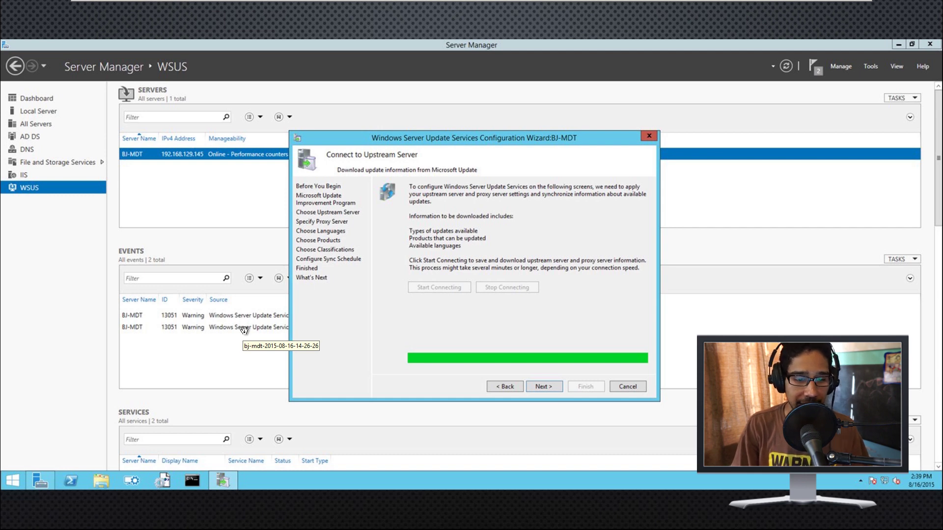
Examine the WSUS configuration slides for the upstream connection, update languages, products, classifications and synchronization schedule
{"action": "key", "text": "Return"}
{"action": "key", "text": "Return"}
{"action": "key", "text": "Return"}
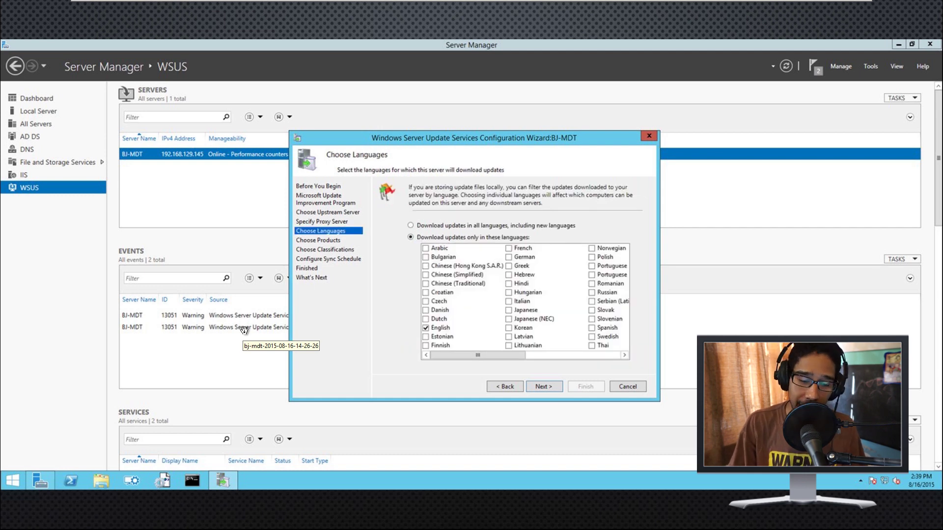
{"action": "key", "text": "Return"}
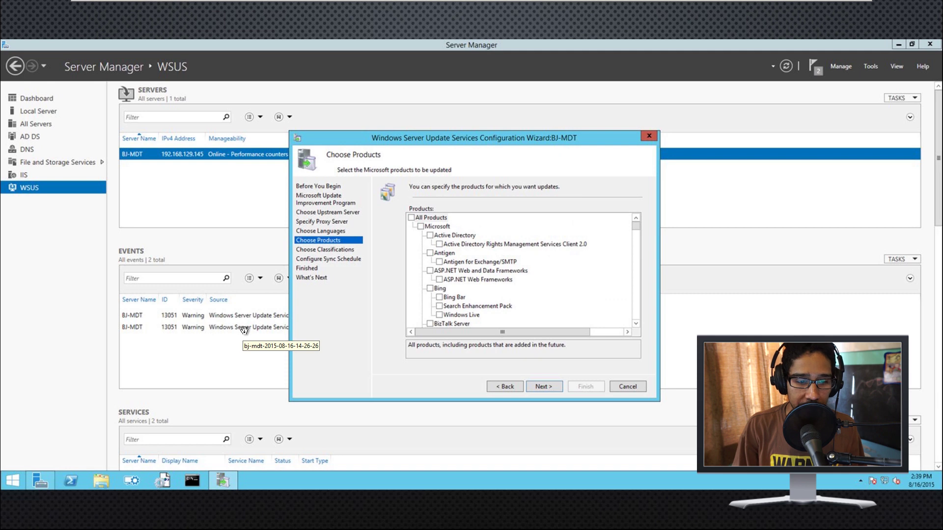
{"action": "key", "text": "Return"}
{"action": "key", "text": "alt+b"}
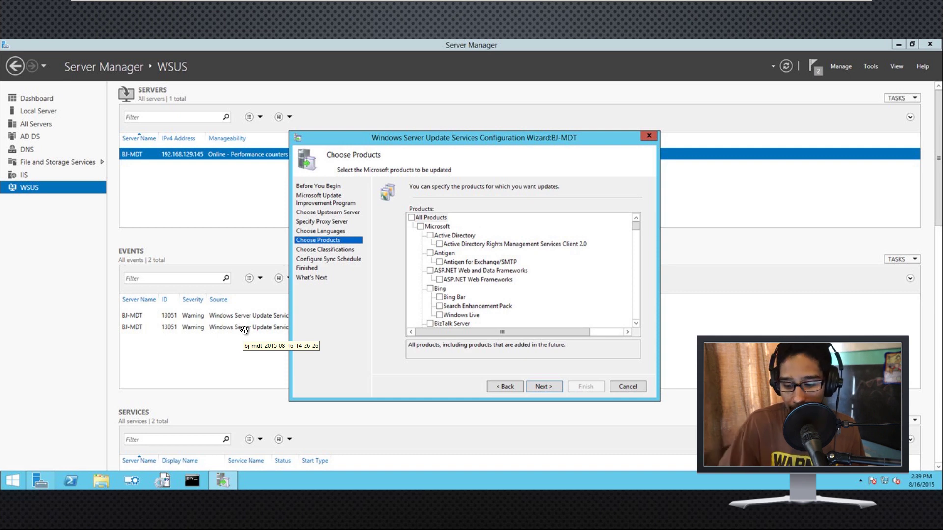
{"action": "key", "text": "Return"}
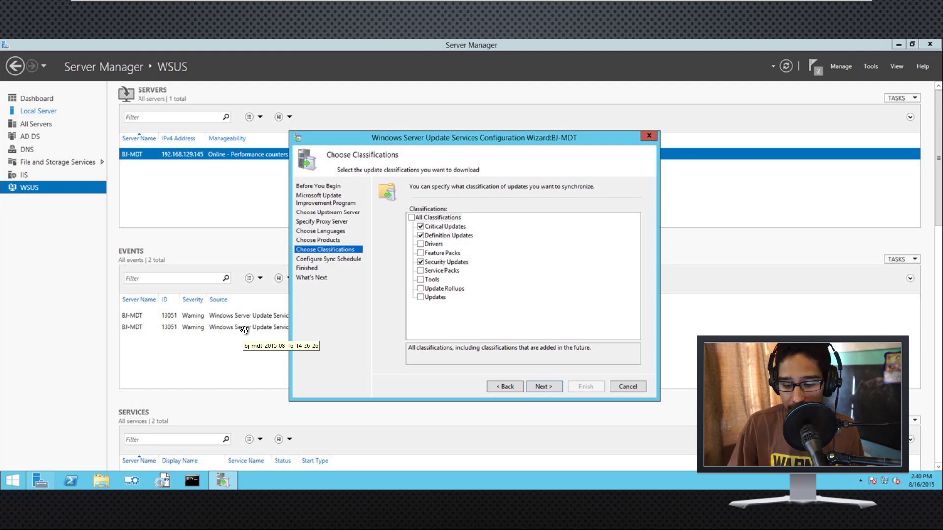
{"action": "key", "text": "Return"}
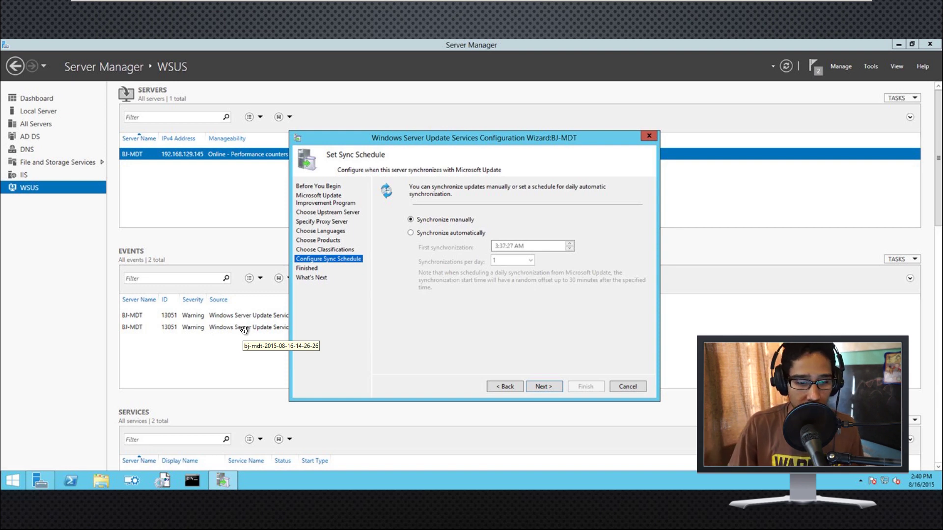
{"action": "key", "text": "Return"}
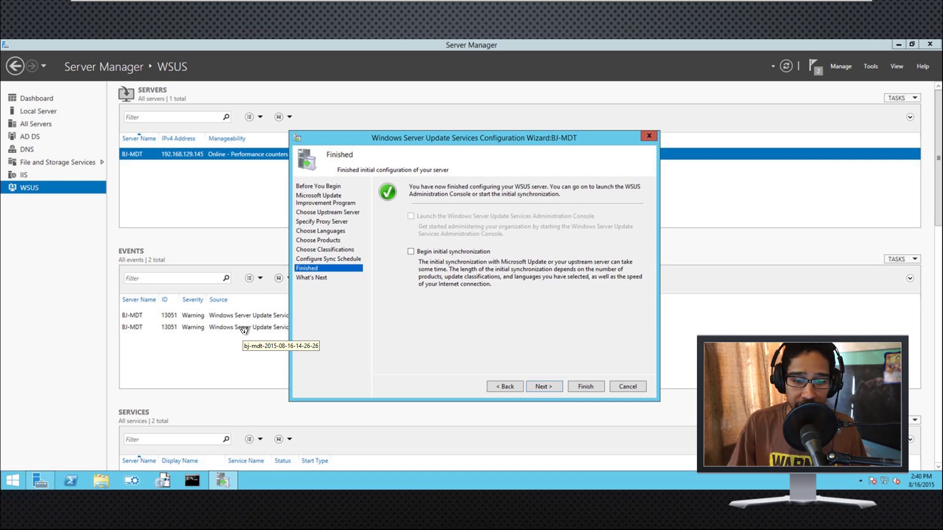
Review the slides on the SQL Server 2008 R2 setup support rules, product key and license terms
{"action": "key", "text": "Return"}
{"action": "key", "text": "Return"}
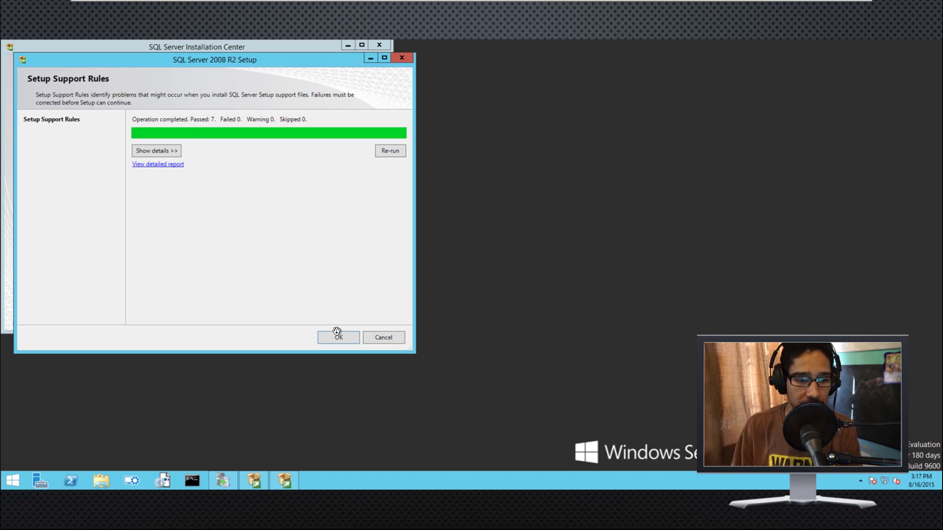
{"action": "key", "text": "Return"}
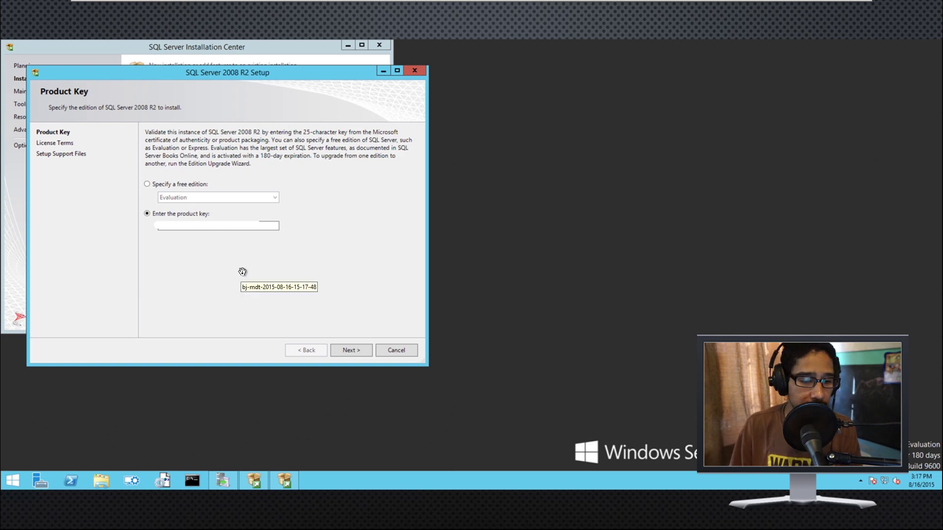
{"action": "key", "text": "Return"}
{"action": "left_click", "coordinate": [218, 289]}
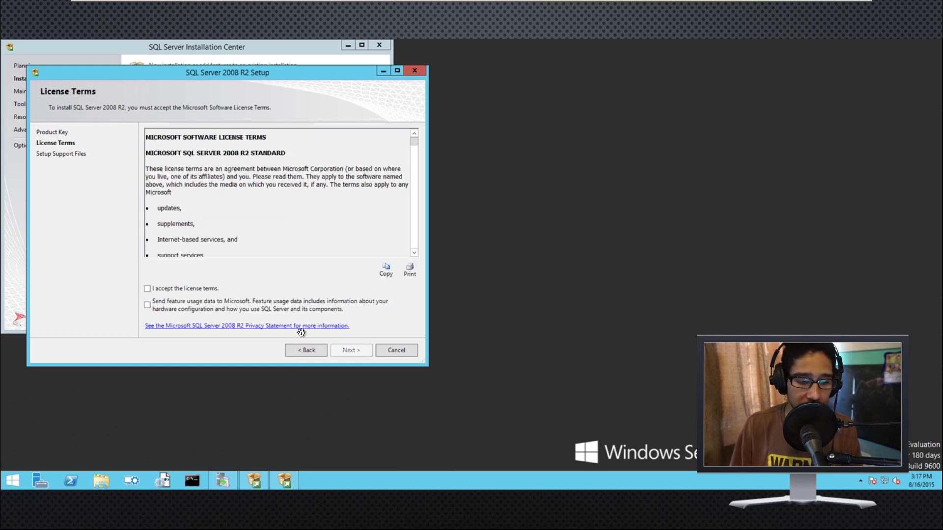
{"action": "key", "text": "Return"}
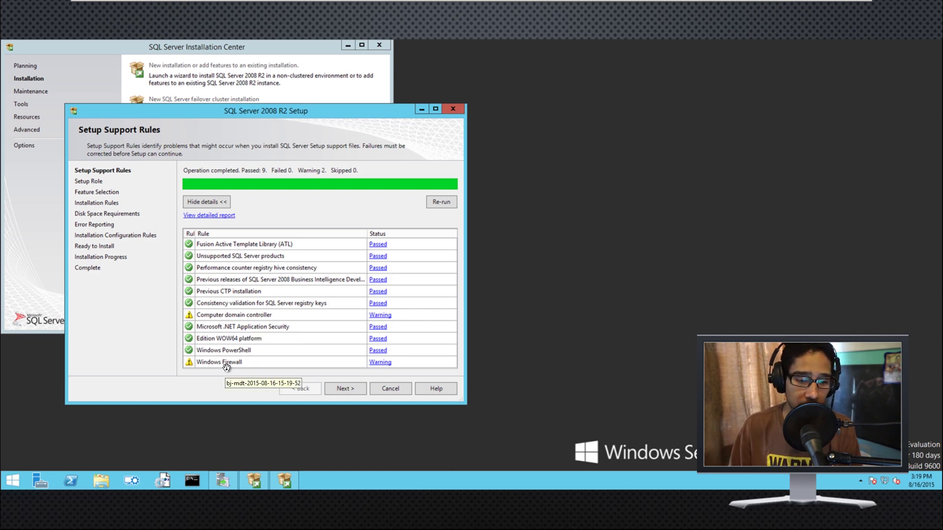
Go through the SQL Server setup slides covering feature selection, installation rules, default instance, disk space and service accounts
{"action": "key", "text": "Return"}
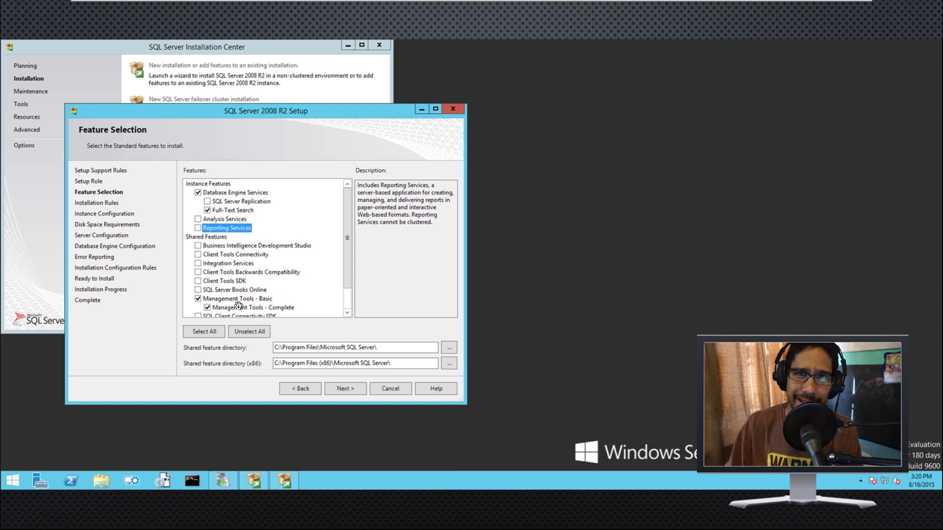
{"action": "key", "text": "Return"}
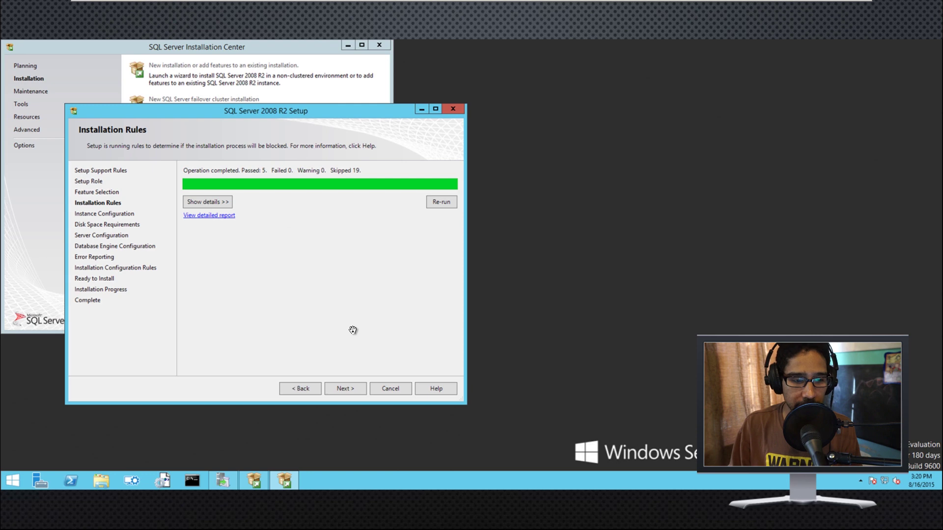
{"action": "left_click", "coordinate": [354, 386]}
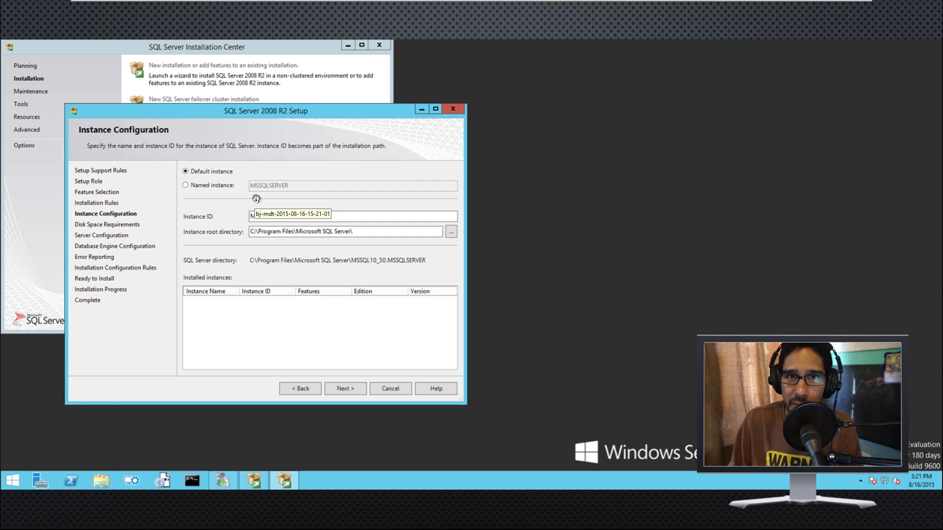
{"action": "key", "text": "Return"}
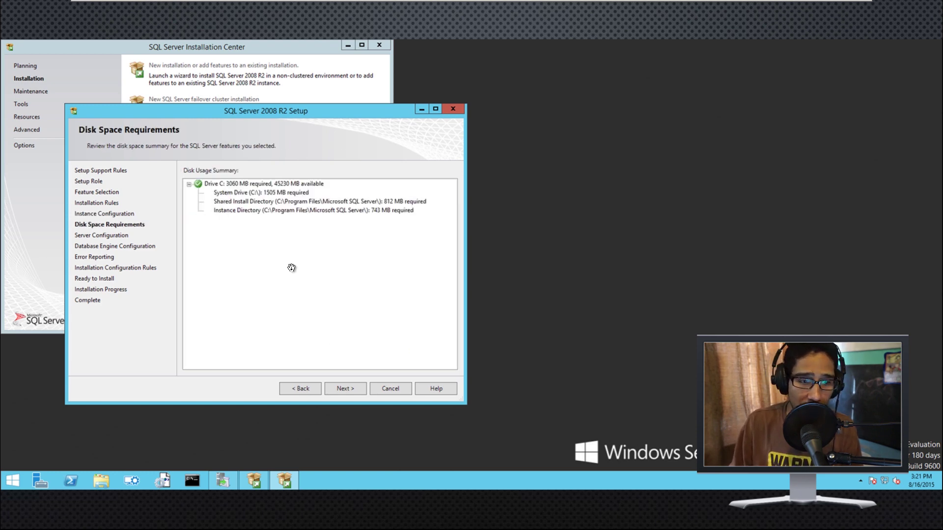
{"action": "key", "text": "Return"}
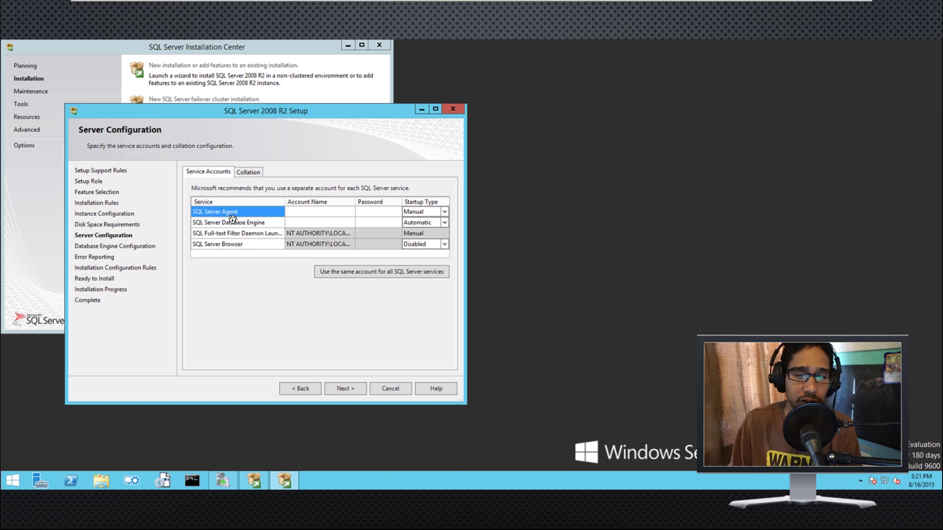
Examine the SQL Server slides on Database Engine authentication and administrators, error reporting and the Ready to Install summary
{"action": "left_click", "coordinate": [339, 390]}
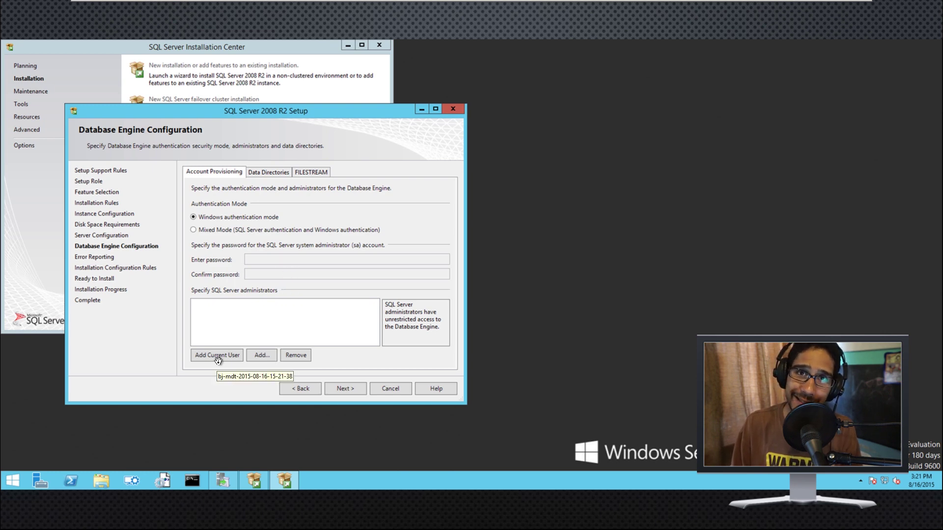
{"action": "left_click", "coordinate": [345, 389]}
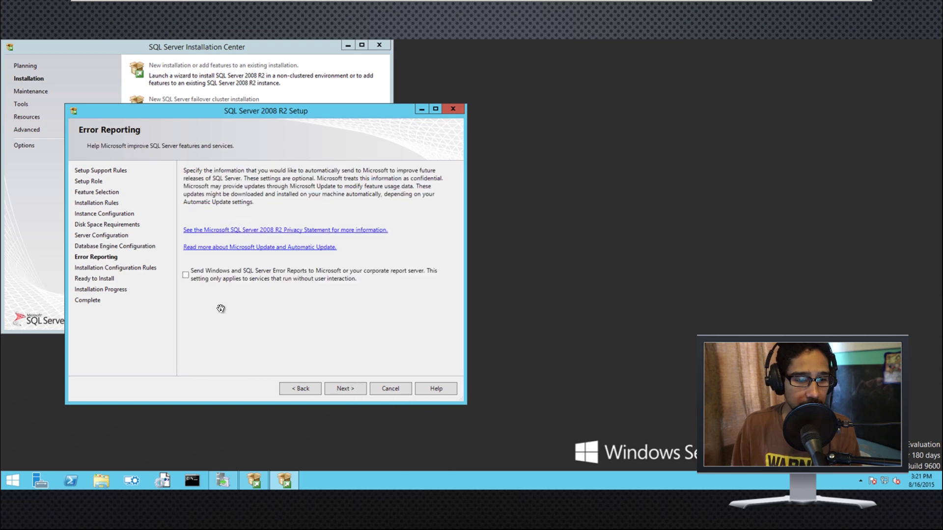
{"action": "key", "text": "Return"}
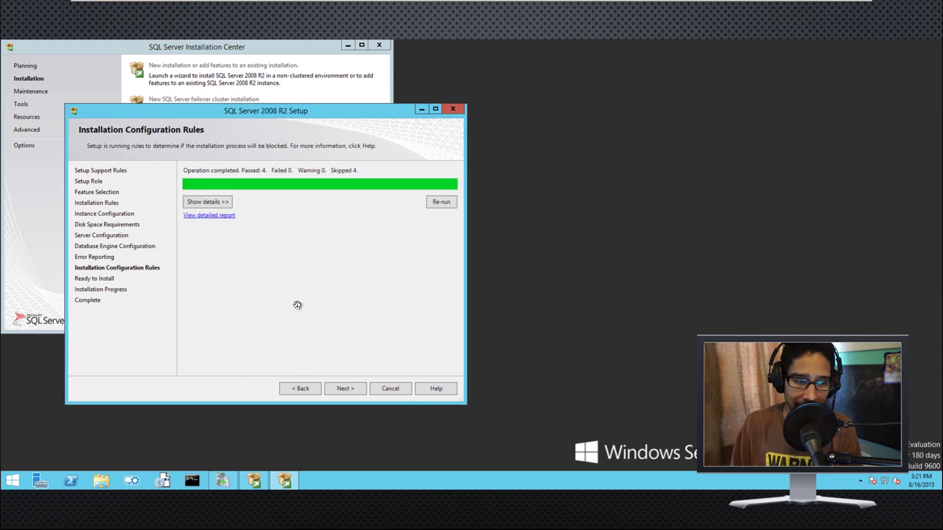
{"action": "left_click", "coordinate": [344, 388]}
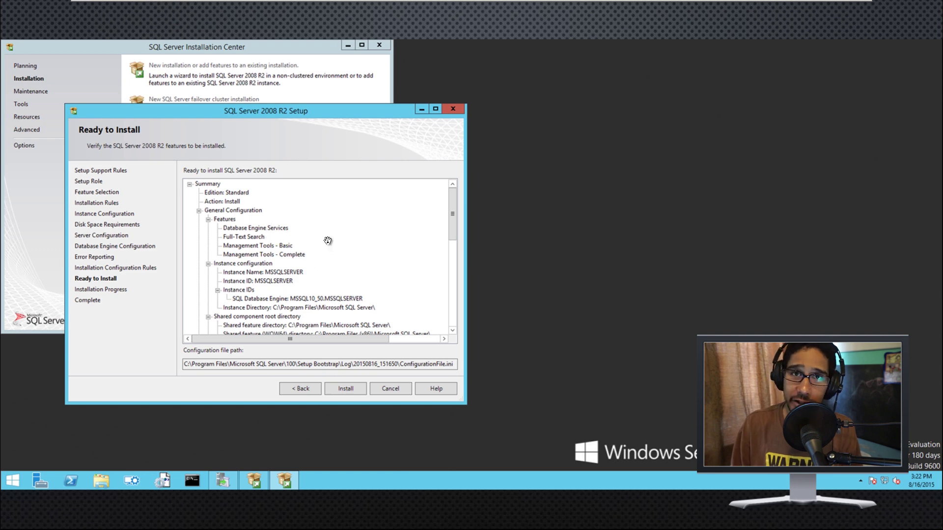
Review the Microsoft Deployment Toolkit 2013 Update 1 setup slides on the license agreement, custom setup and Customer Experience Improvement Program
{"action": "key", "text": "Return"}
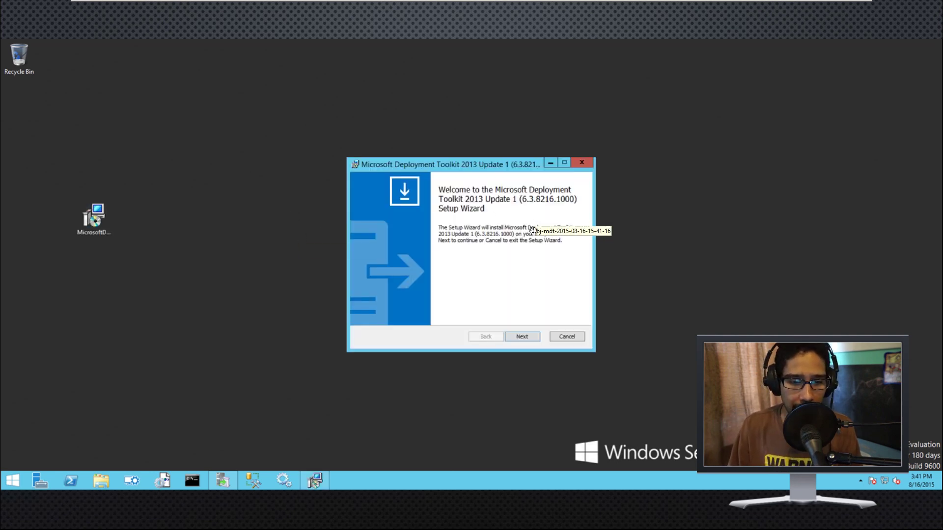
{"action": "key", "text": "Return"}
{"action": "left_click", "coordinate": [422, 303]}
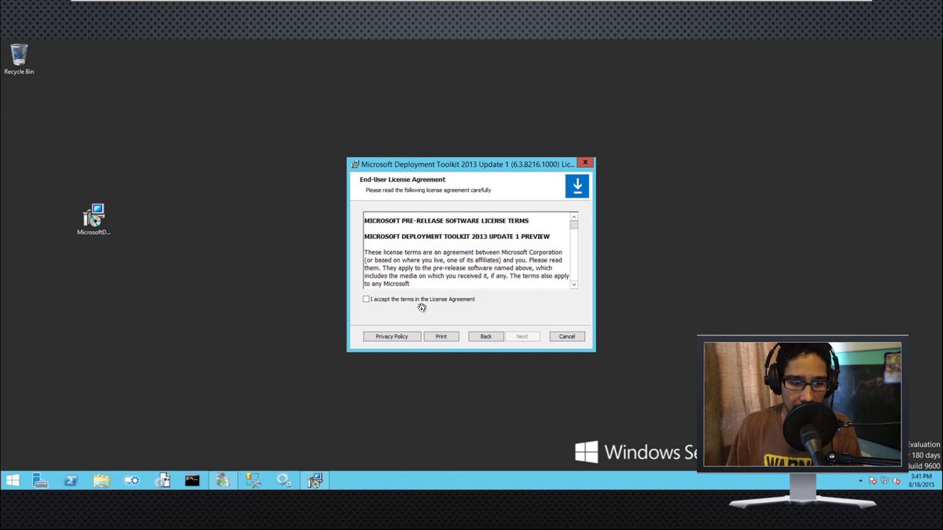
{"action": "key", "text": "Return"}
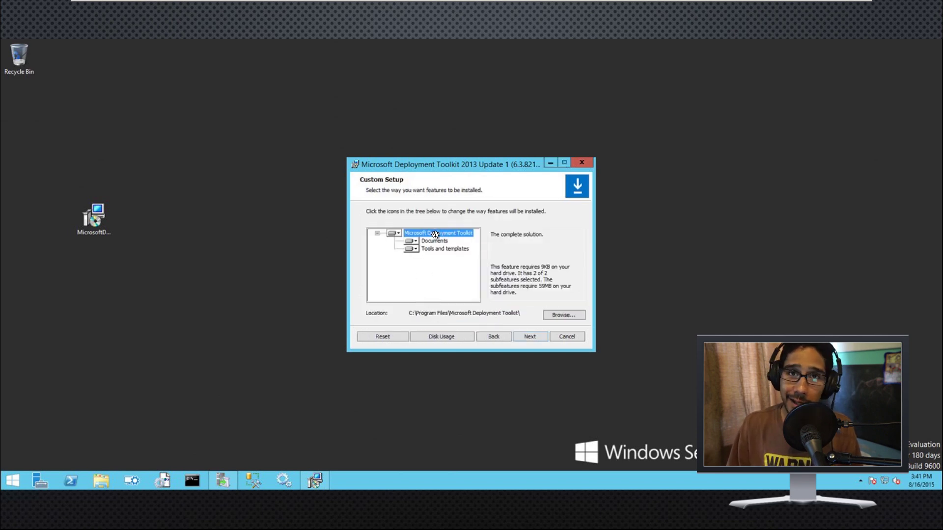
{"action": "key", "text": "Return"}
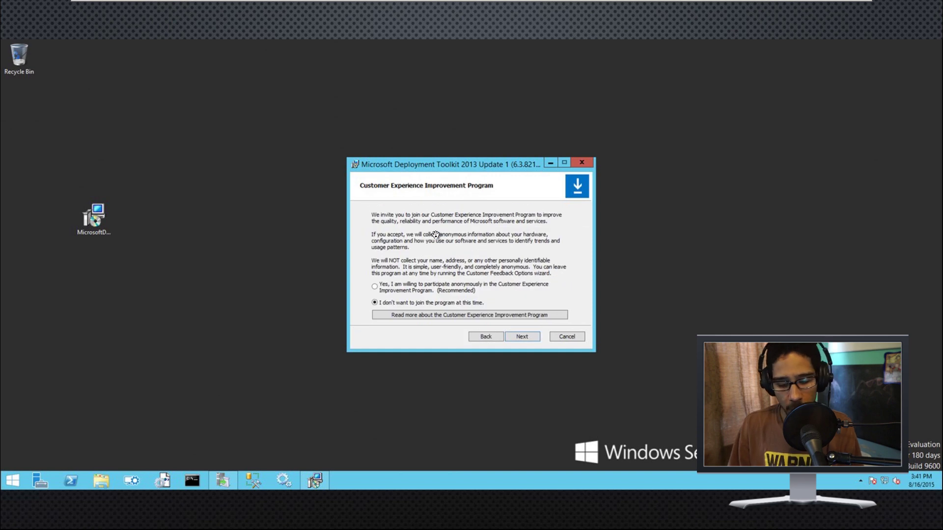
{"action": "key", "text": "alt+b"}
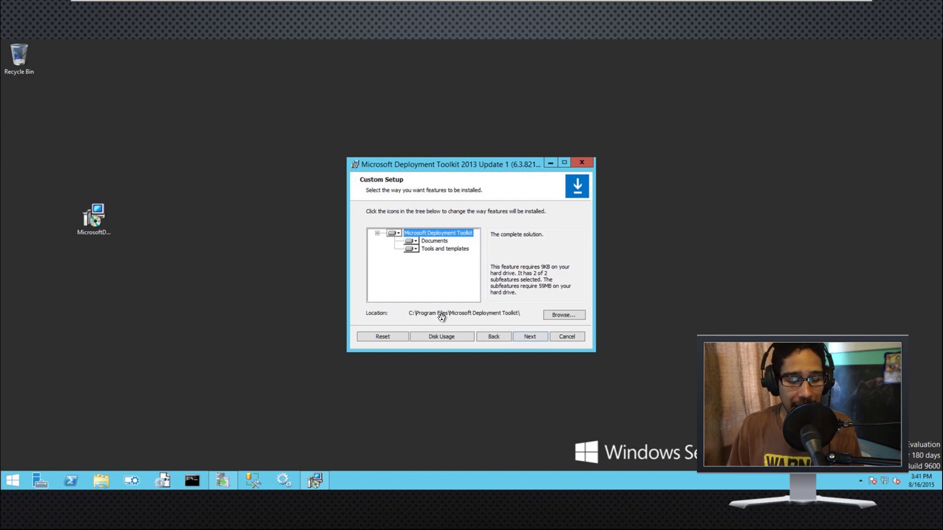
{"action": "key", "text": "Return"}
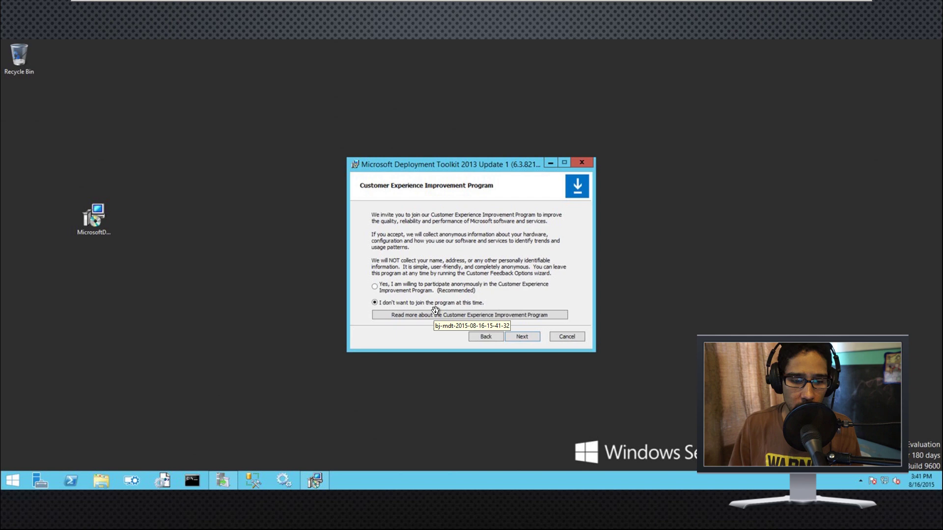
Go through the Deployment Workbench slides on starting a new deployment share and specifying its path, share name and description
{"action": "key", "text": "Return"}
{"action": "left_click", "coordinate": [523, 333]}
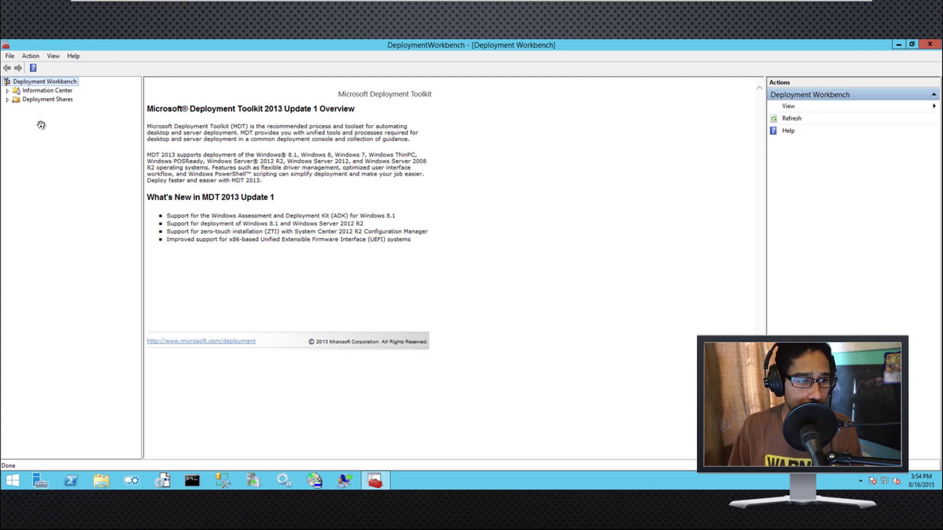
{"action": "right_click", "coordinate": [41, 105]}
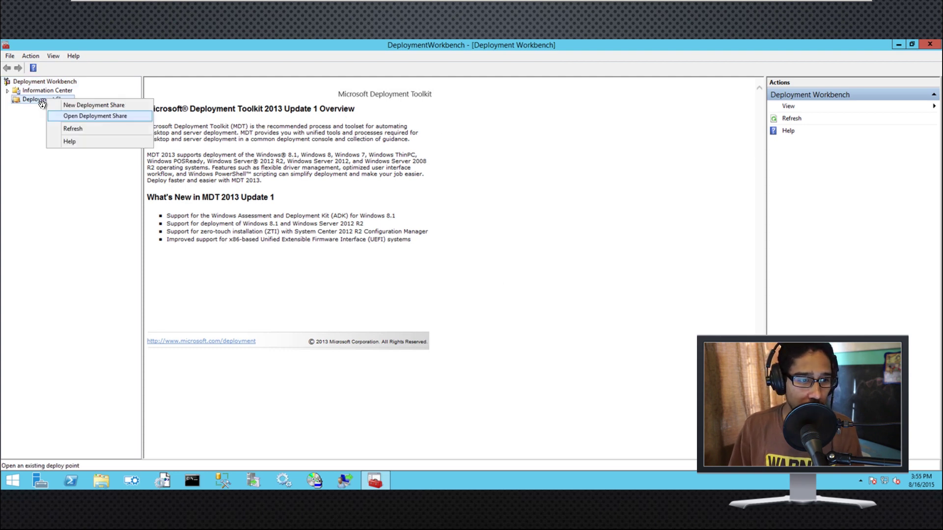
{"action": "left_click", "coordinate": [94, 105]}
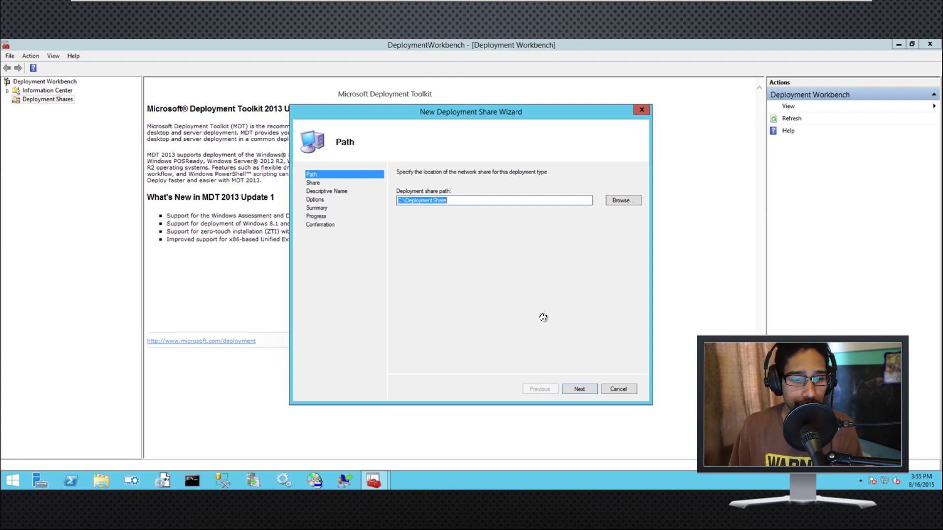
{"action": "key", "text": "Return"}
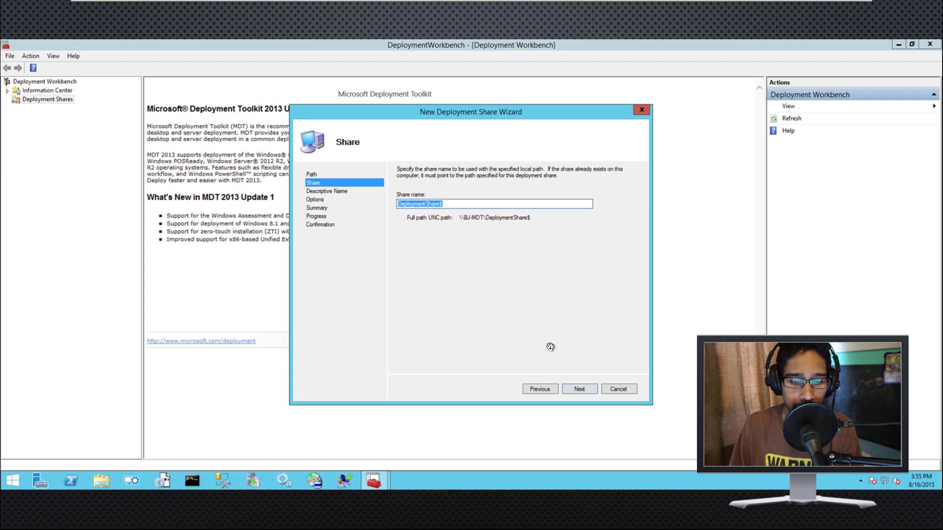
{"action": "key", "text": "Return"}
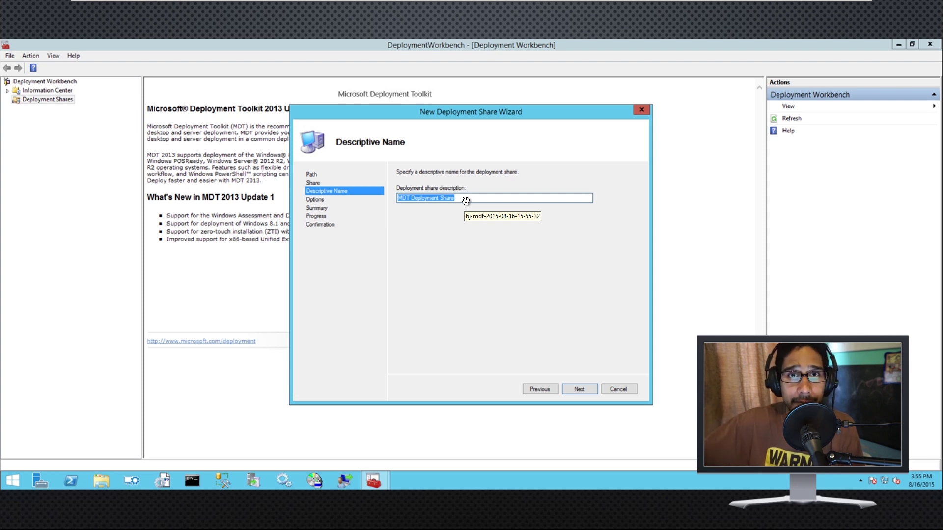
Examine the New Deployment Share Wizard slides for the deployment options, summary and progress
{"action": "key", "text": "Return"}
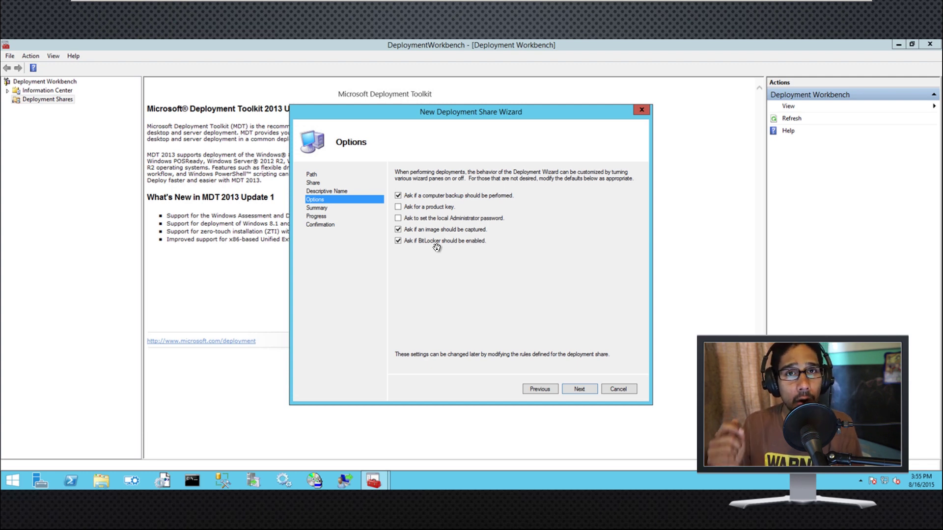
{"action": "key", "text": "Return"}
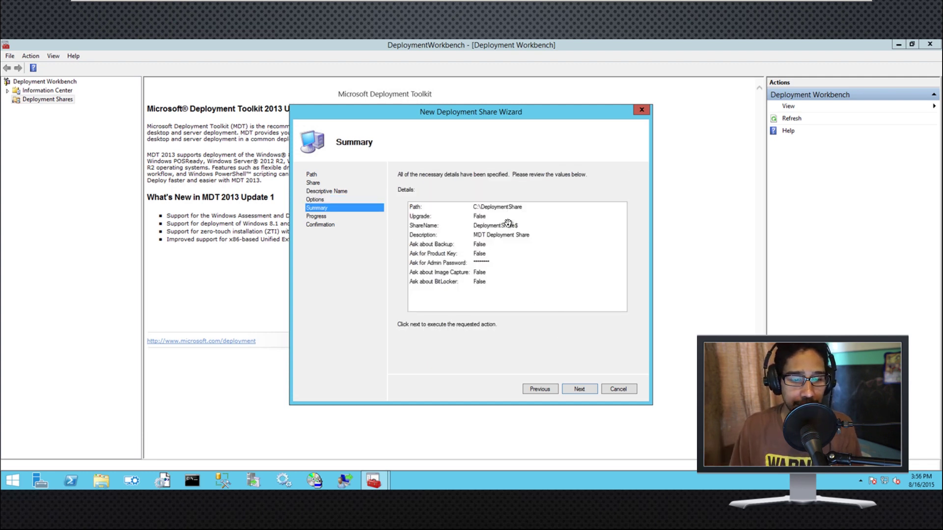
{"action": "key", "text": "Return"}
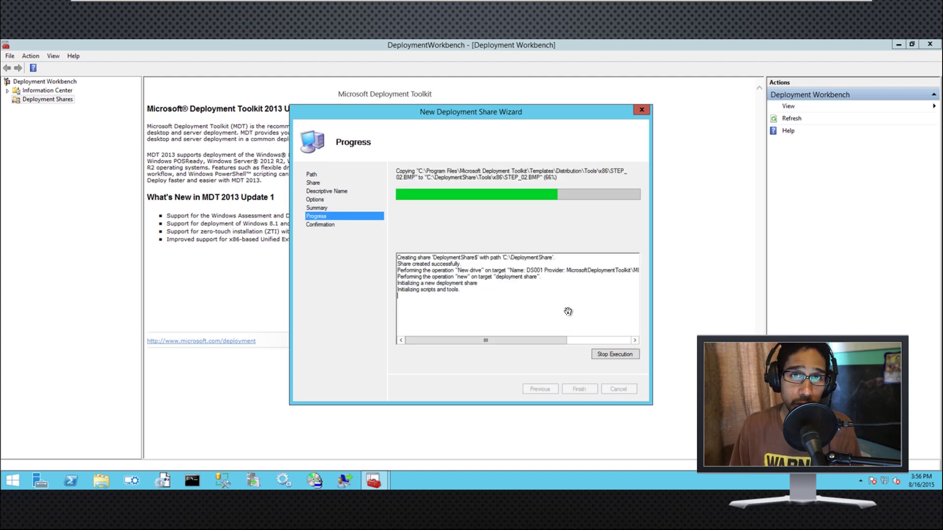
Review the Server Manager slides on adding a role-based installation and selecting the Windows Deployment Services role with its management tools
{"action": "key", "text": "Return"}
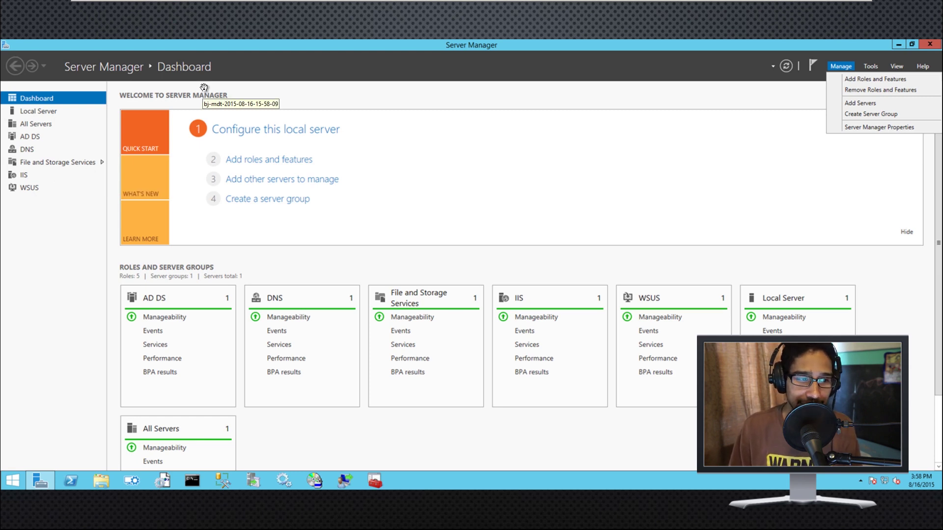
{"action": "left_click", "coordinate": [881, 81]}
{"action": "key", "text": "Return"}
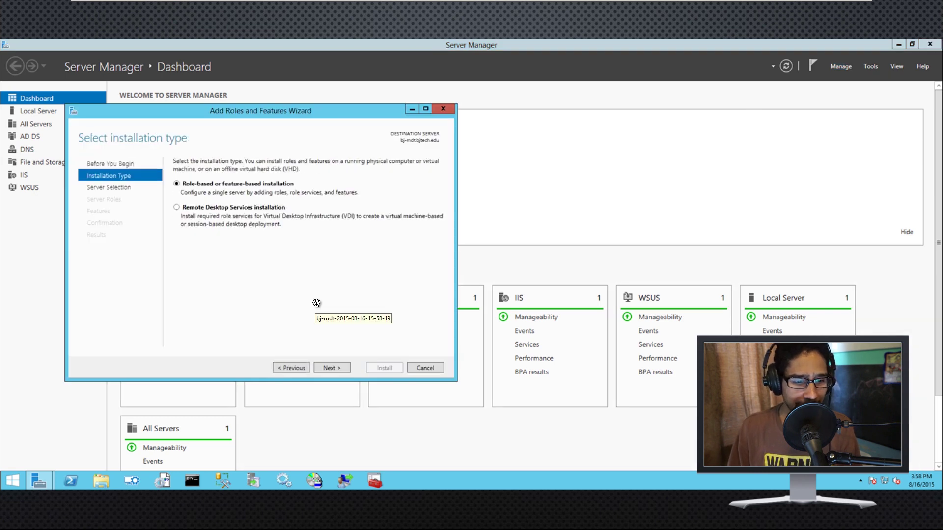
{"action": "key", "text": "Return"}
{"action": "key", "text": "Return"}
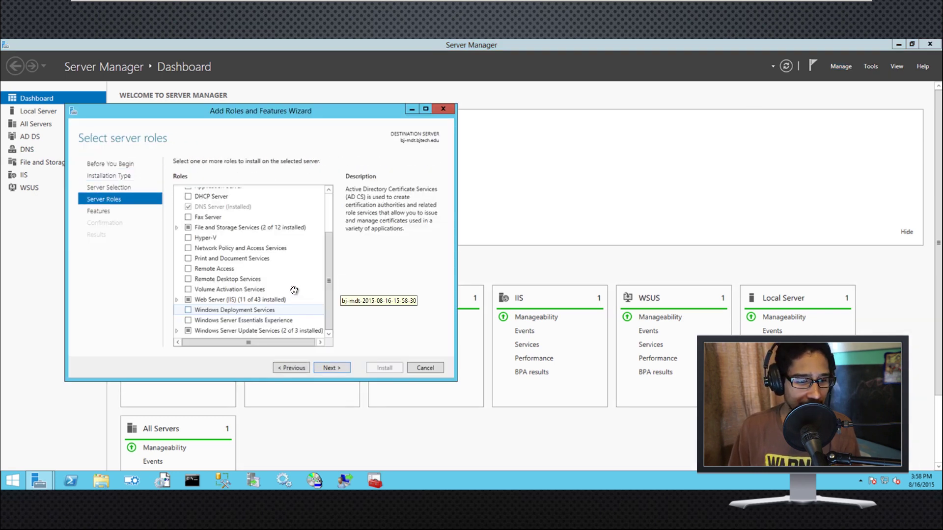
{"action": "left_click", "coordinate": [242, 314]}
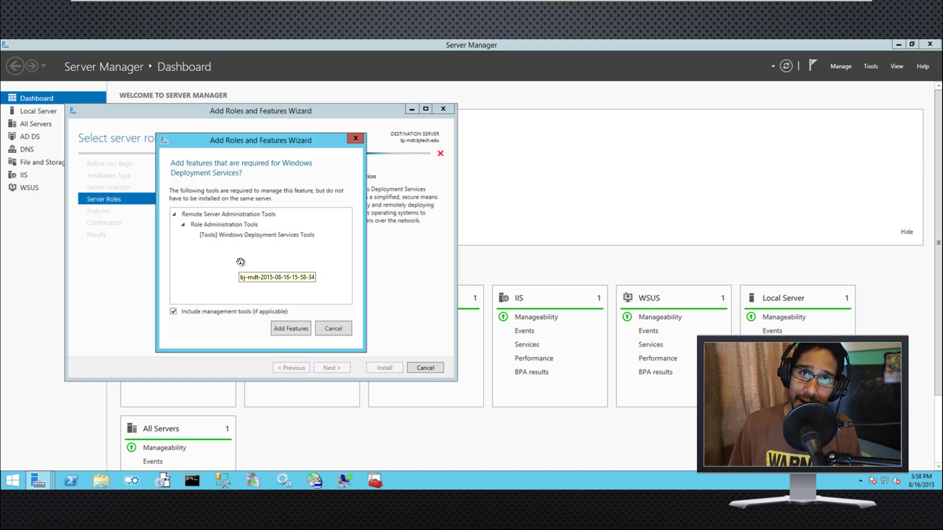
Go through the slides on feature selection and the Deployment Server and Transport Server role services
{"action": "key", "text": "Return"}
{"action": "key", "text": "Return"}
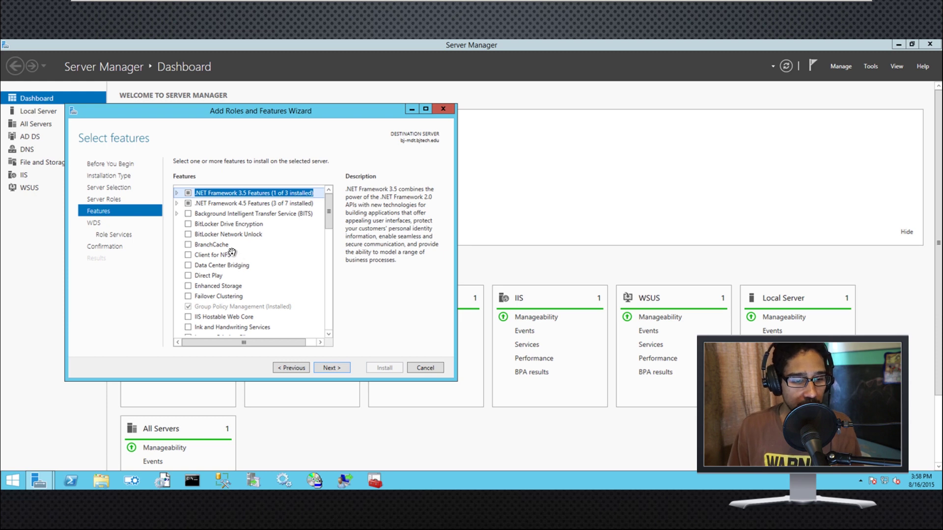
{"action": "key", "text": "Return"}
{"action": "key", "text": "Return"}
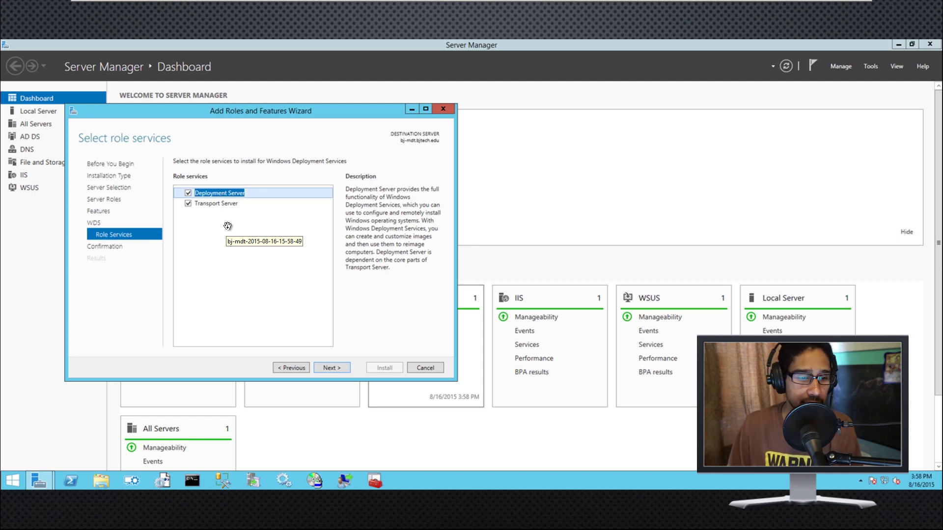
View the Windows Deployment Services console slides showing the server node and its Configure Server option
{"action": "key", "text": "Return"}
{"action": "key", "text": "Return"}
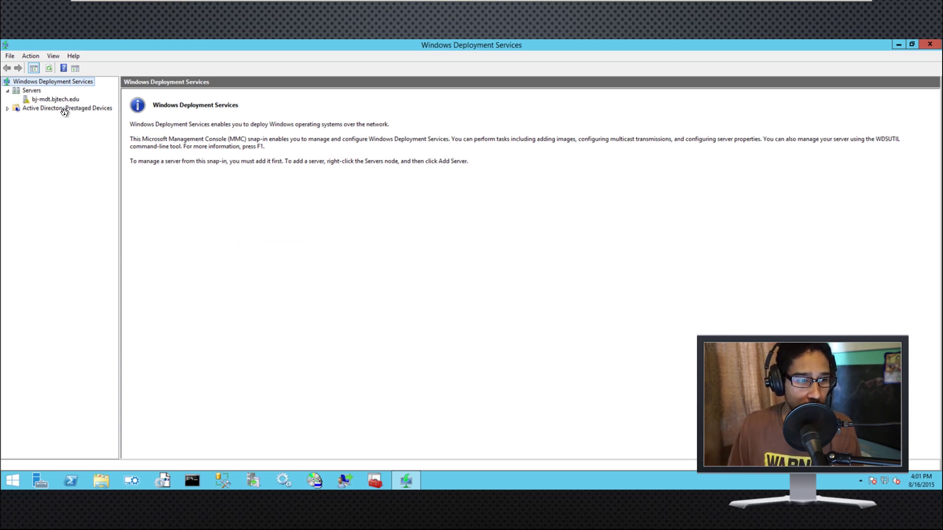
{"action": "right_click", "coordinate": [55, 102]}
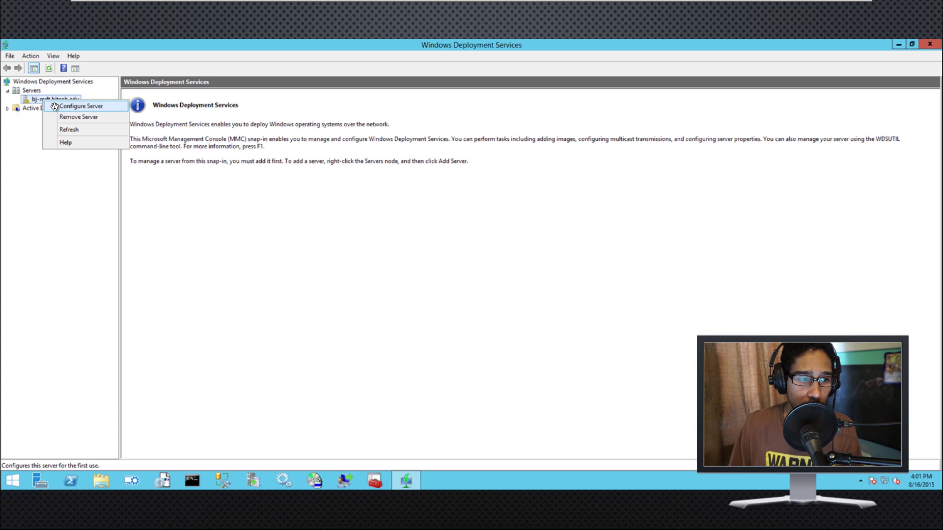
Review the Windows Deployment Services Configuration Wizard slides on requirements, Active Directory integration, the remote installation folder and the system volume warning
{"action": "left_click", "coordinate": [82, 106]}
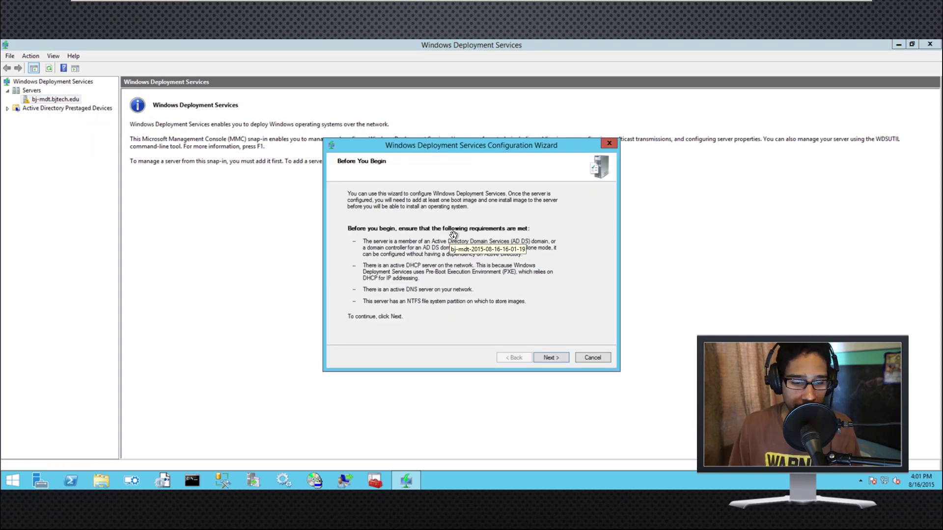
{"action": "key", "text": "Return"}
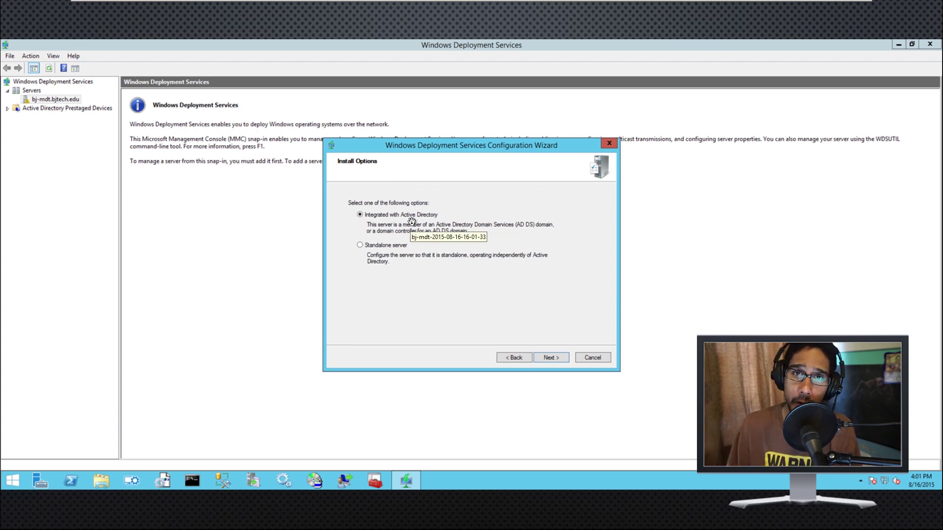
{"action": "key", "text": "Return"}
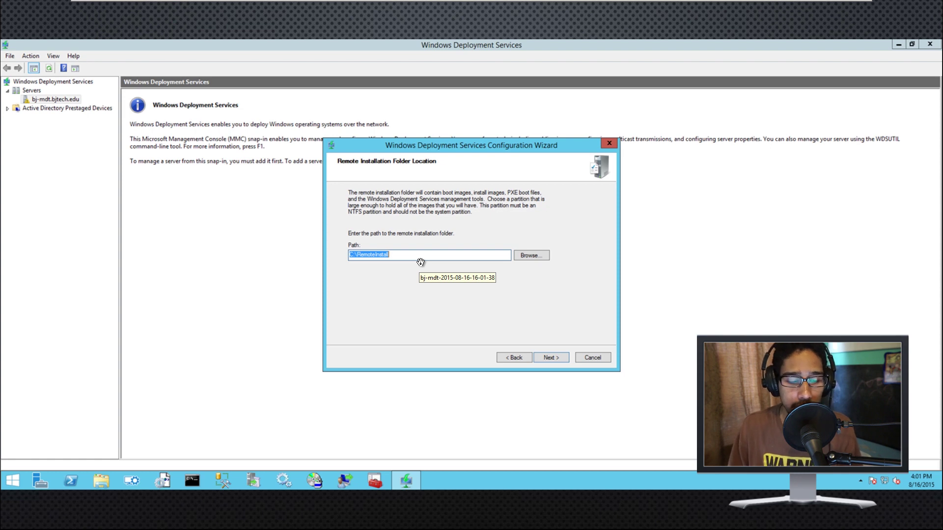
{"action": "key", "text": "Return"}
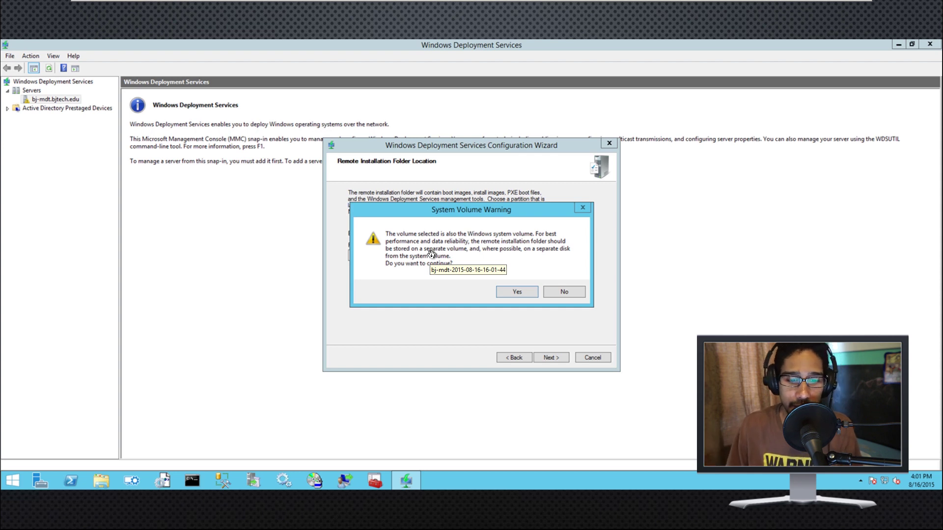
View the slides on the PXE server initial settings, wizard completion and the configured server's node in the console
{"action": "key", "text": "Return"}
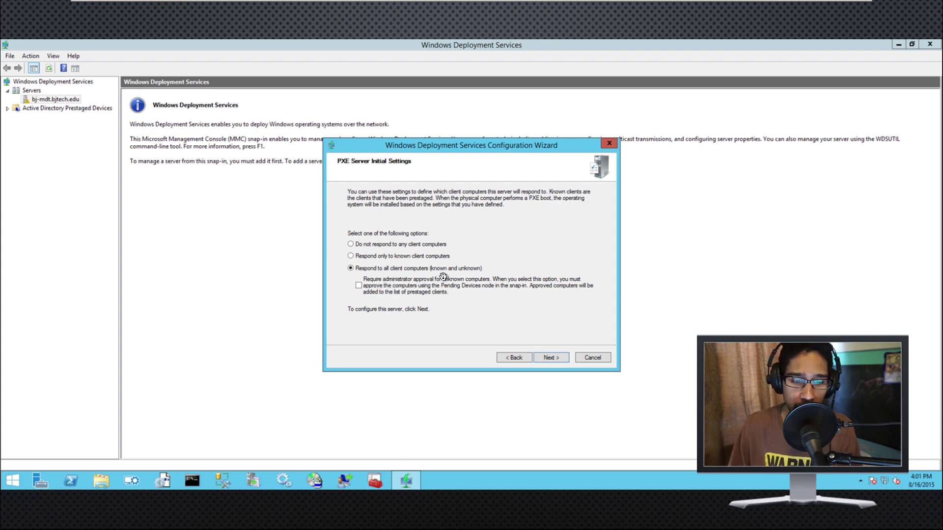
{"action": "key", "text": "Return"}
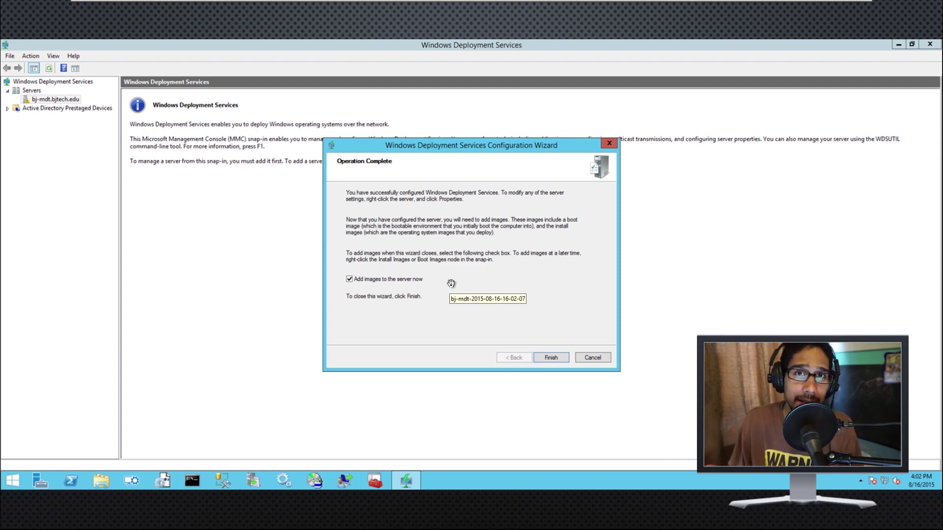
{"action": "left_click", "coordinate": [546, 357]}
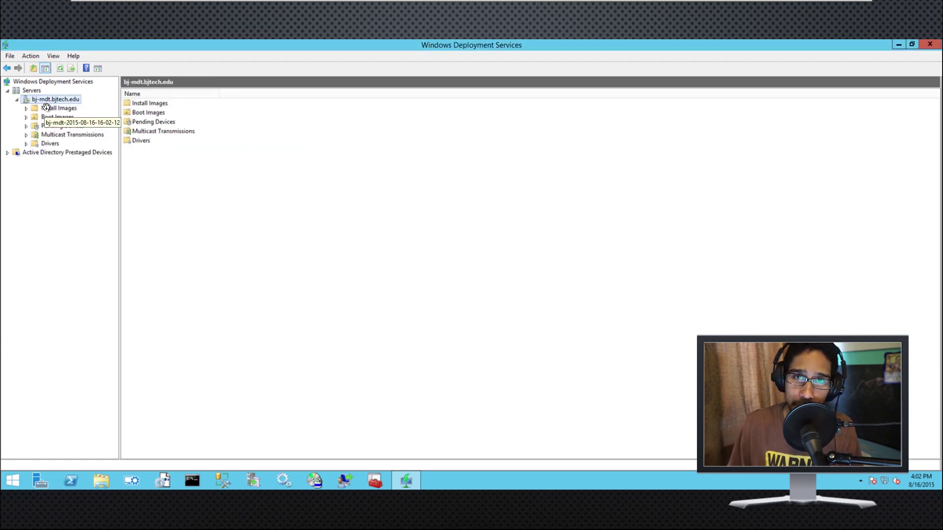
Exit the full-screen presentation and close The_Build_Configuration.pdf without saving changes
{"action": "mouse_move", "coordinate": [632, 4]}
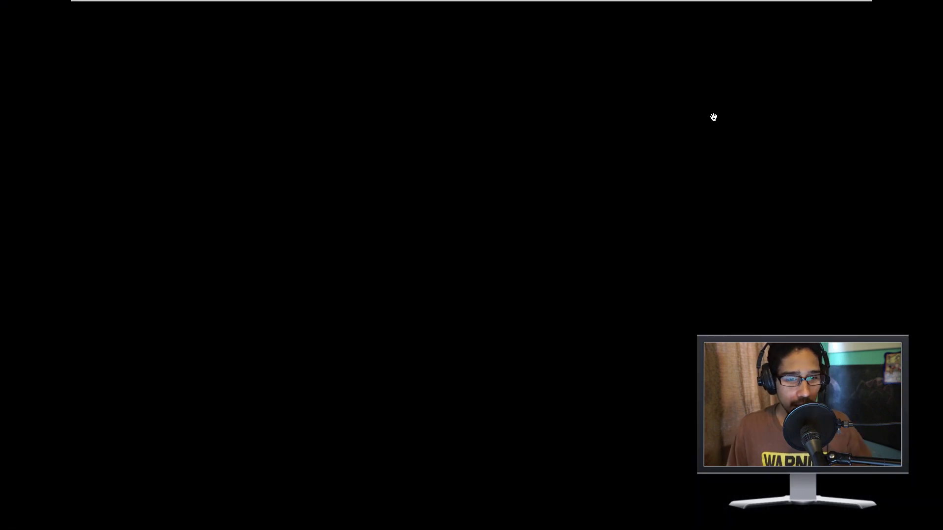
{"action": "key", "text": "Escape"}
{"action": "left_click", "coordinate": [931, 5]}
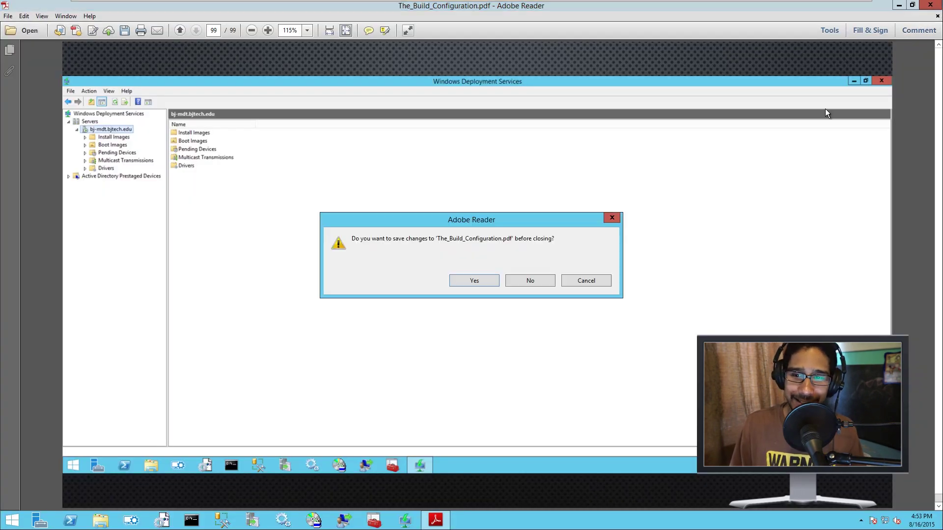
{"action": "left_click", "coordinate": [523, 278]}
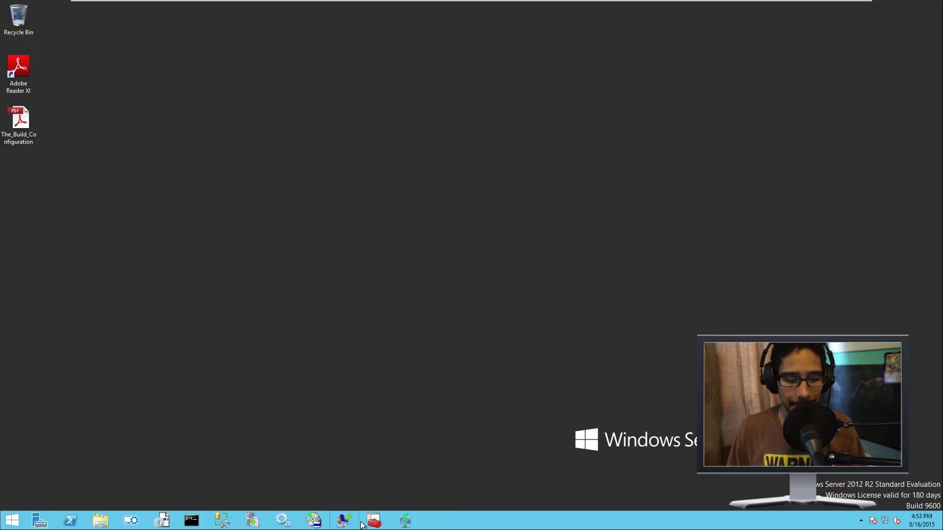
Open Deployment Workbench and Windows Imaging and Configuration Designer on the server
{"action": "left_click", "coordinate": [376, 521]}
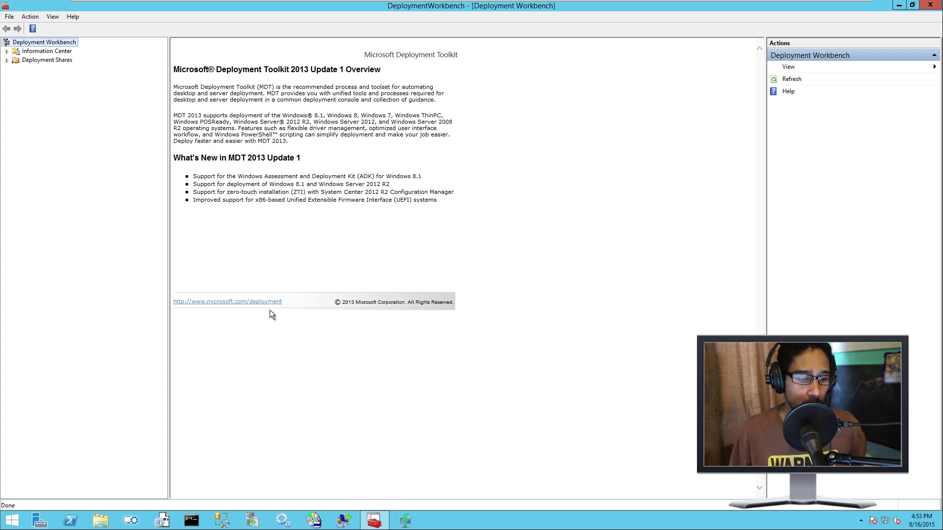
{"action": "left_click", "coordinate": [128, 524]}
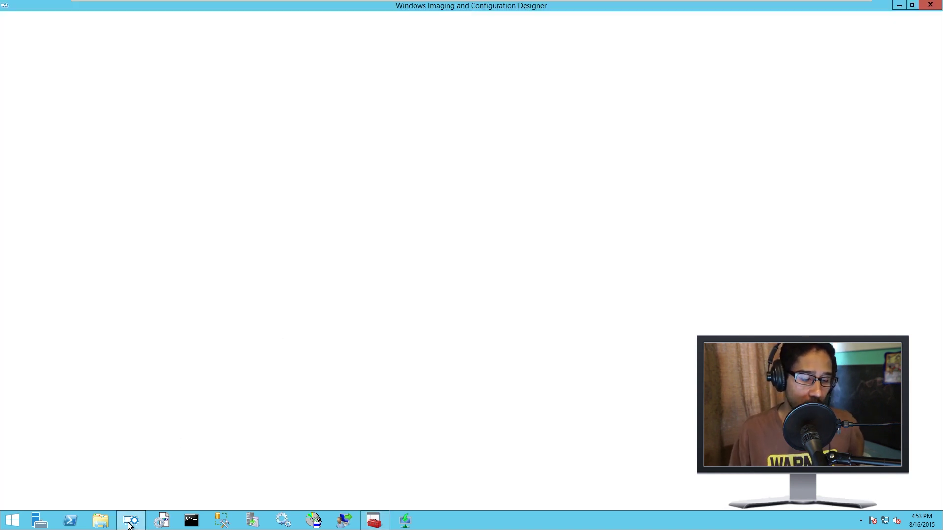